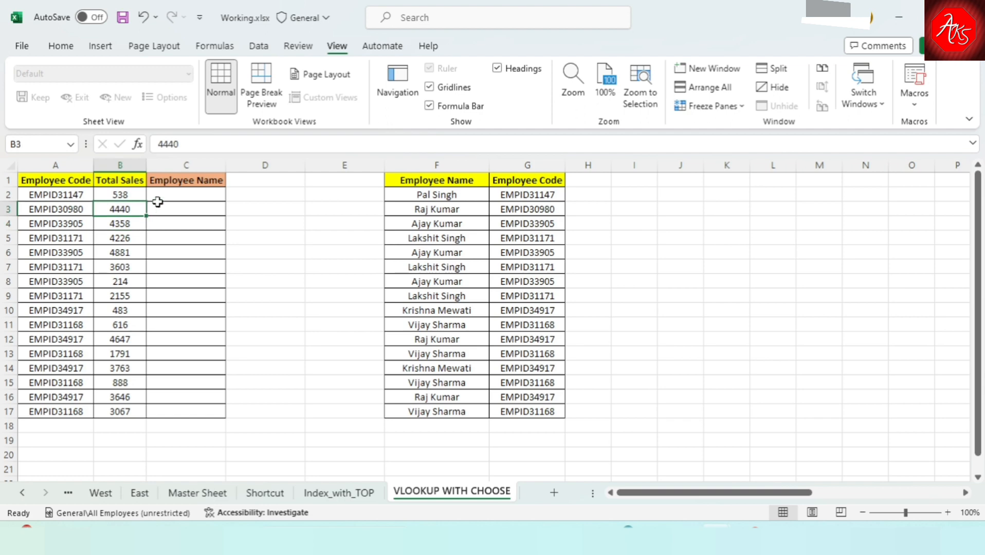
Examine the employee name and code columns of the reference table and the empty Employee Name column of the sales table.
{"action": "left_click", "coordinate": [158, 206]}
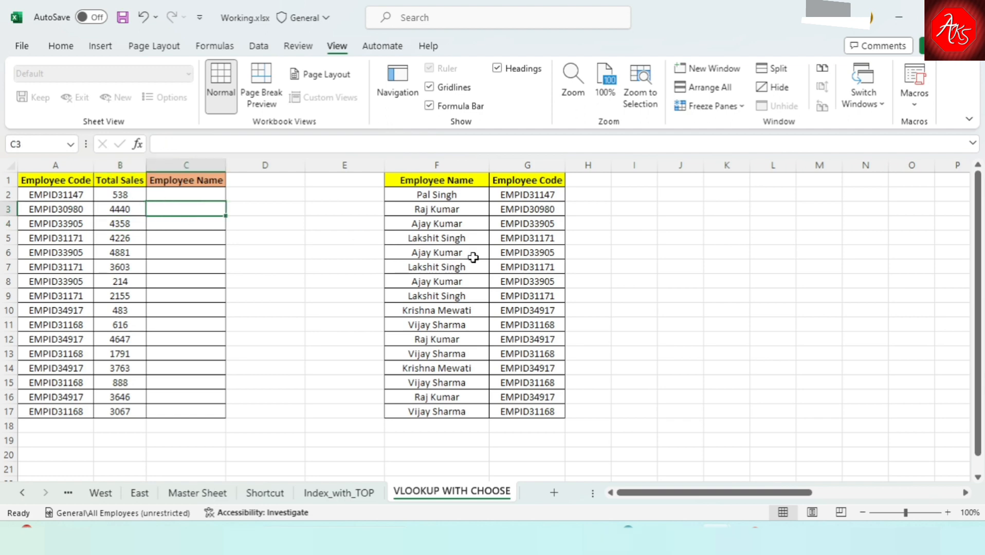
{"action": "left_click", "coordinate": [438, 222]}
{"action": "left_click", "coordinate": [527, 209]}
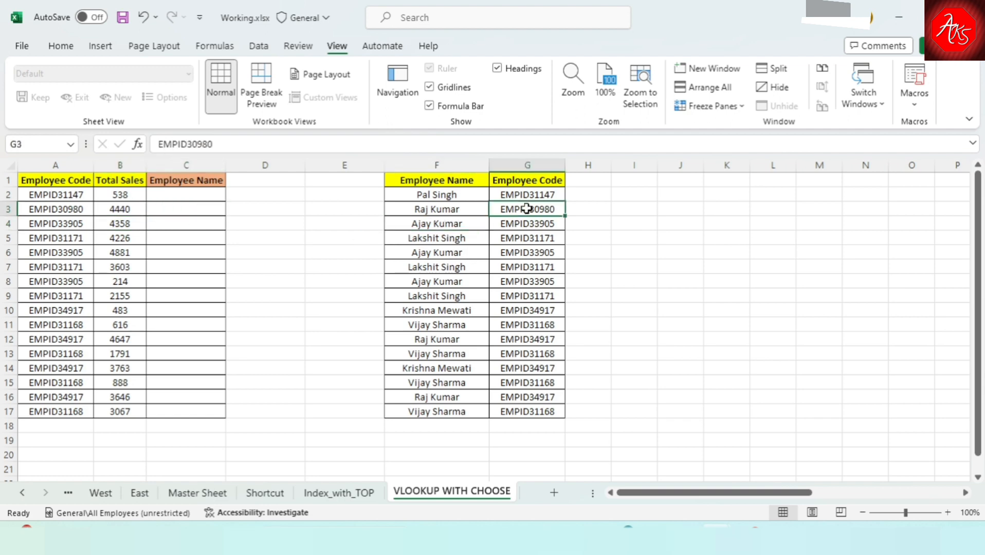
{"action": "left_click", "coordinate": [457, 195]}
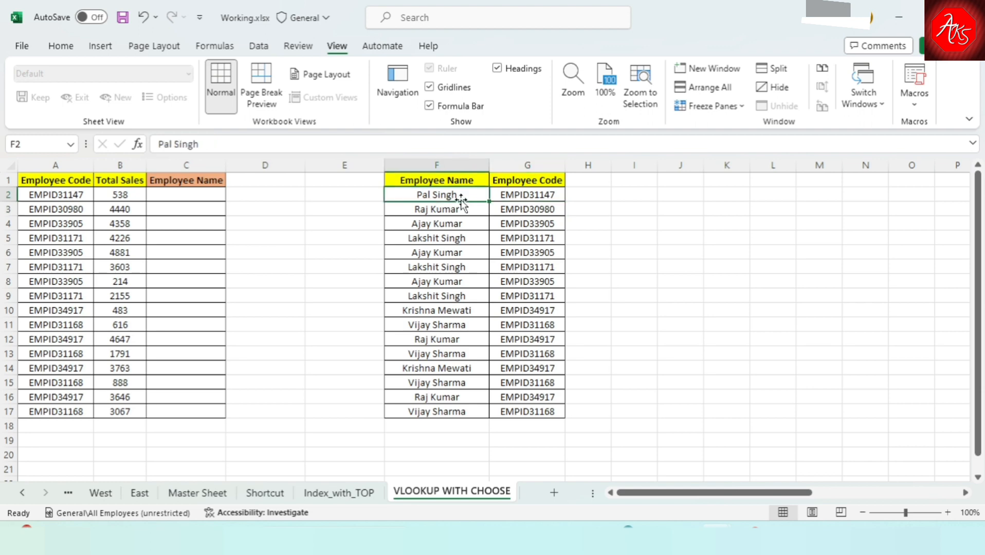
{"action": "left_click", "coordinate": [519, 236]}
{"action": "left_click", "coordinate": [443, 238]}
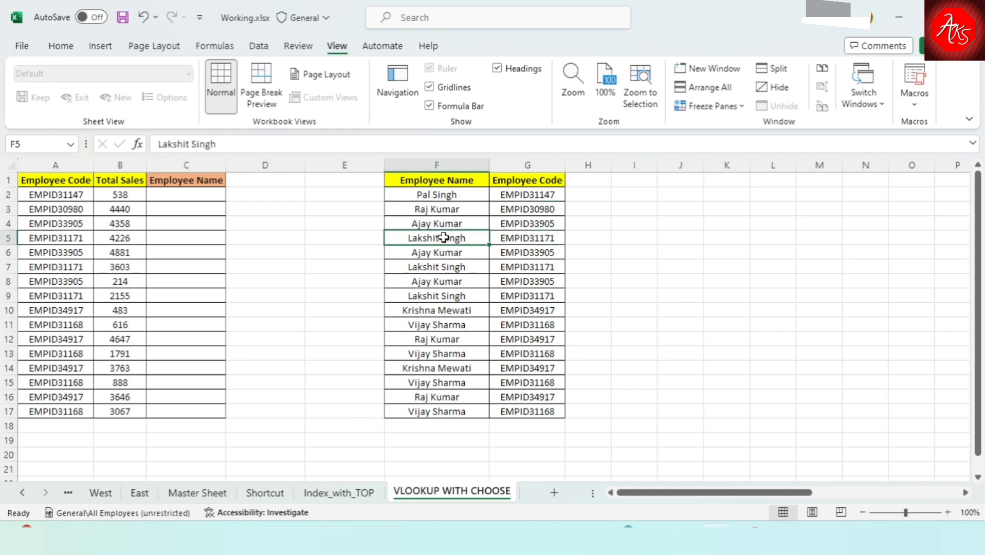
{"action": "left_click", "coordinate": [540, 204]}
{"action": "left_click", "coordinate": [459, 200]}
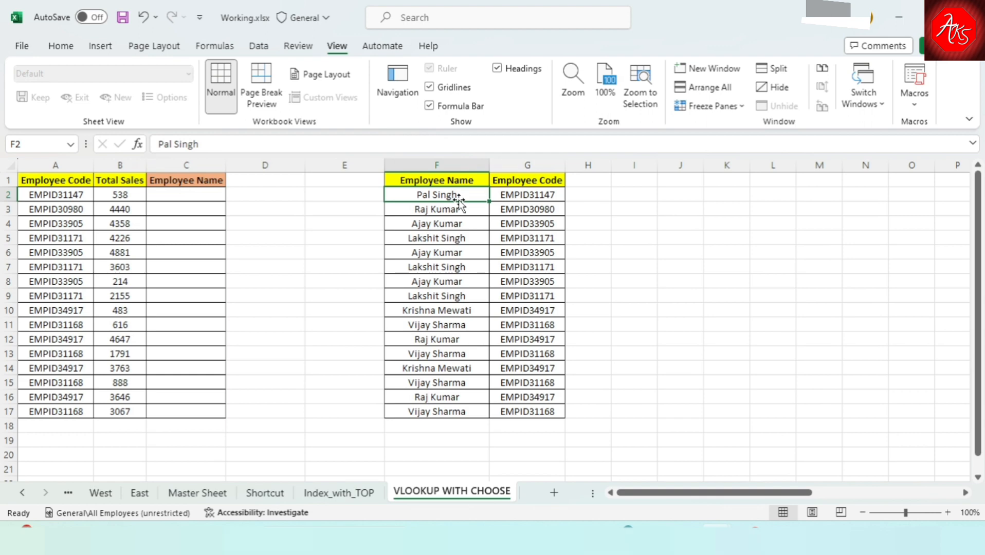
{"action": "left_click", "coordinate": [452, 237]}
{"action": "left_click", "coordinate": [451, 211]}
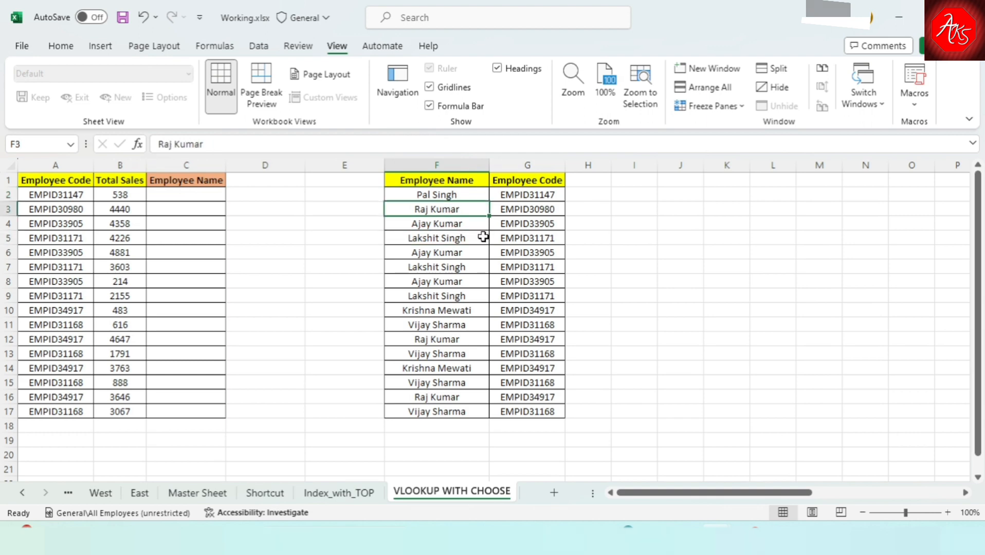
{"action": "left_click", "coordinate": [549, 224]}
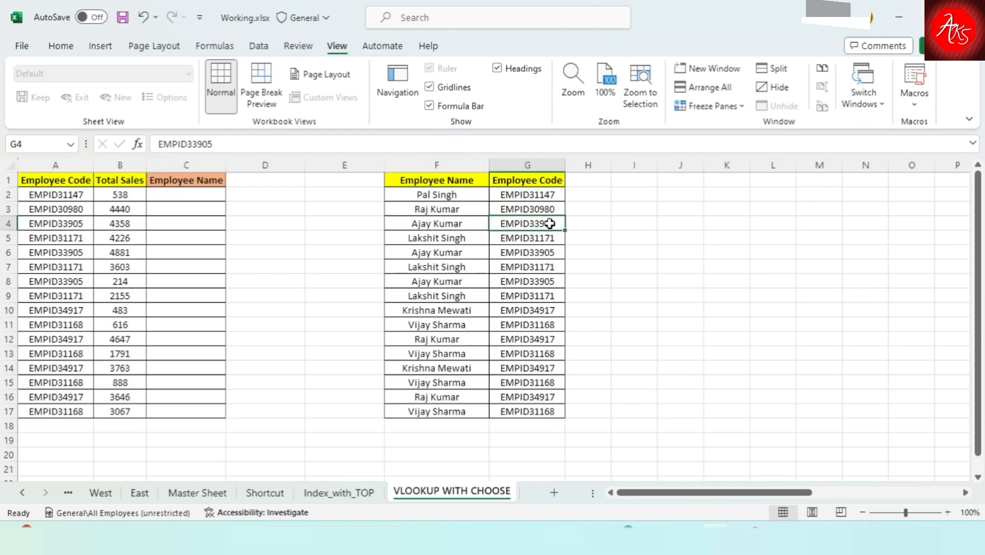
{"action": "left_click", "coordinate": [176, 236]}
{"action": "left_click", "coordinate": [458, 239]}
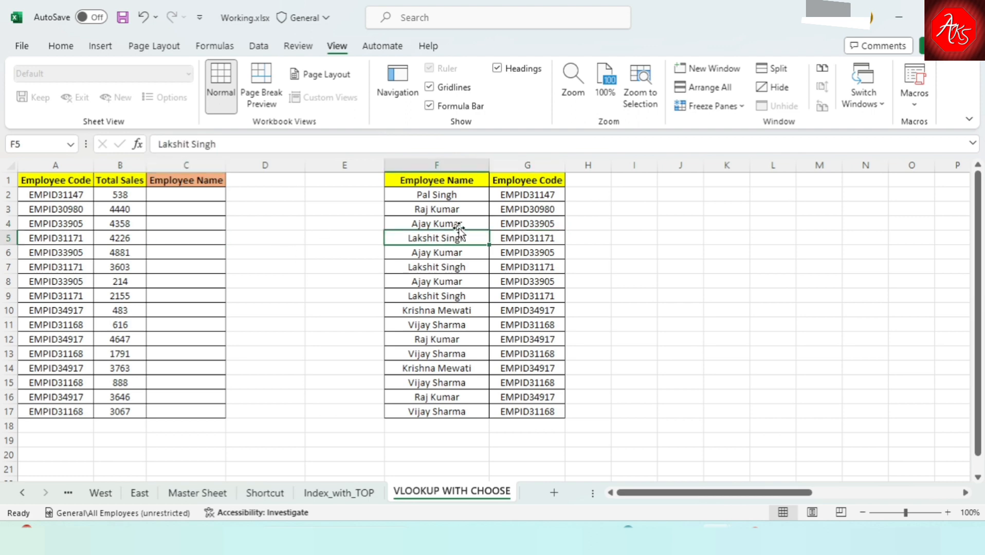
{"action": "left_click", "coordinate": [448, 221]}
{"action": "left_click", "coordinate": [447, 267]}
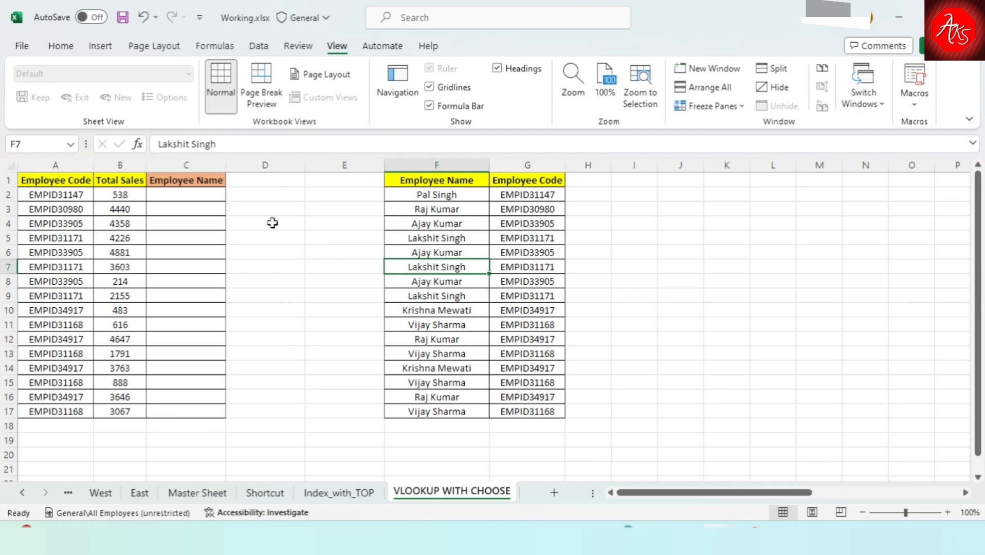
Start a VLOOKUP formula in C2 with the employee code in A2 as the lookup value.
{"action": "left_click", "coordinate": [209, 194]}
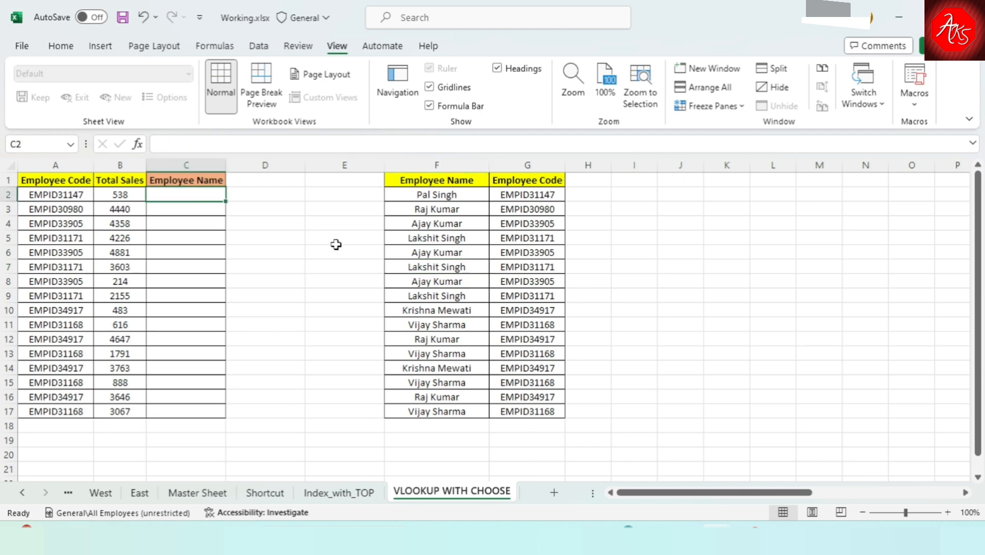
{"action": "type", "text": "="}
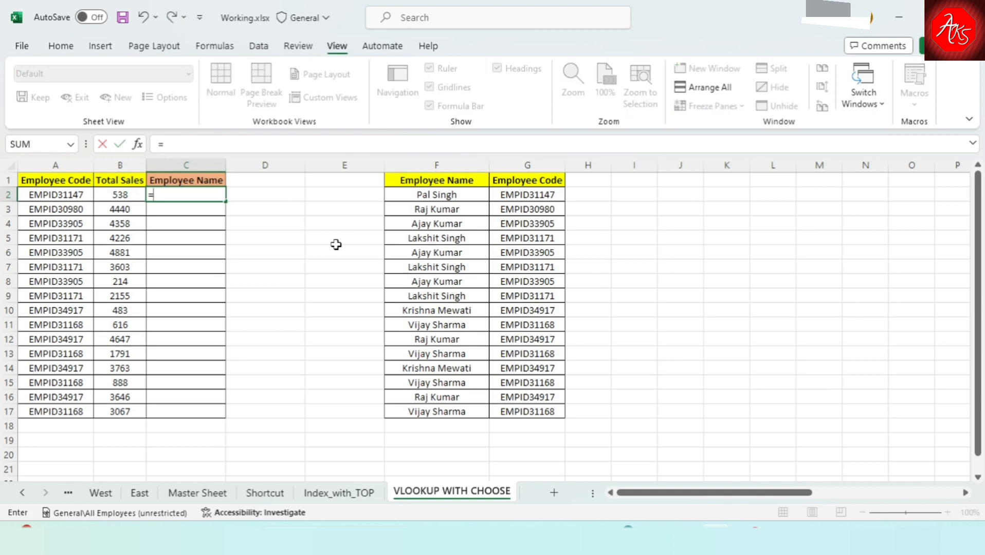
{"action": "type", "text": "vl"}
{"action": "key", "text": "Tab"}
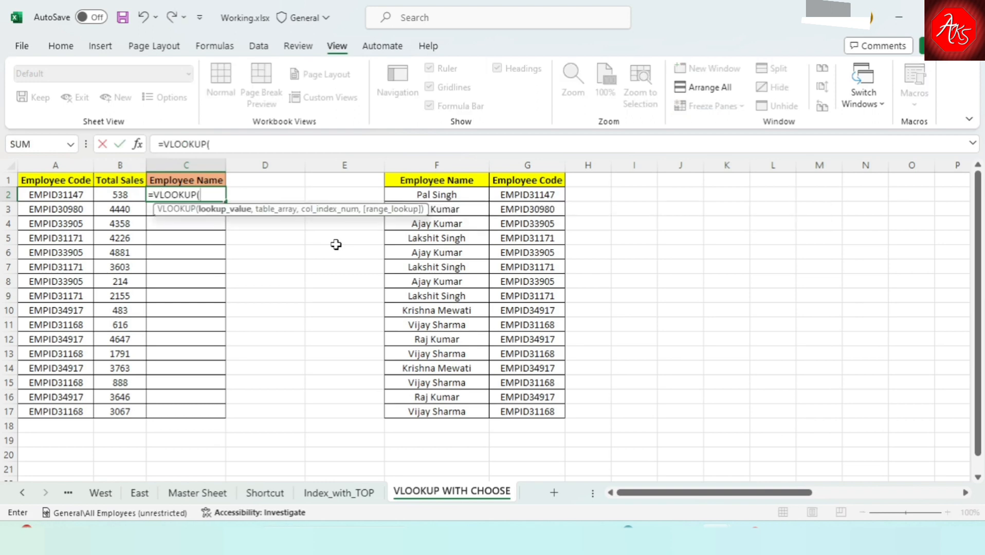
{"action": "key", "text": "Left"}
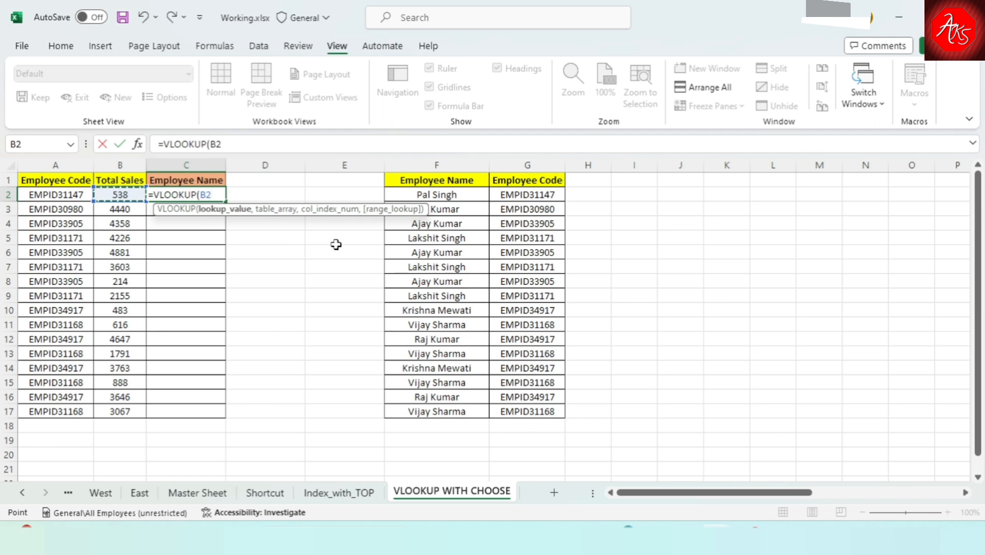
{"action": "key", "text": "Left"}
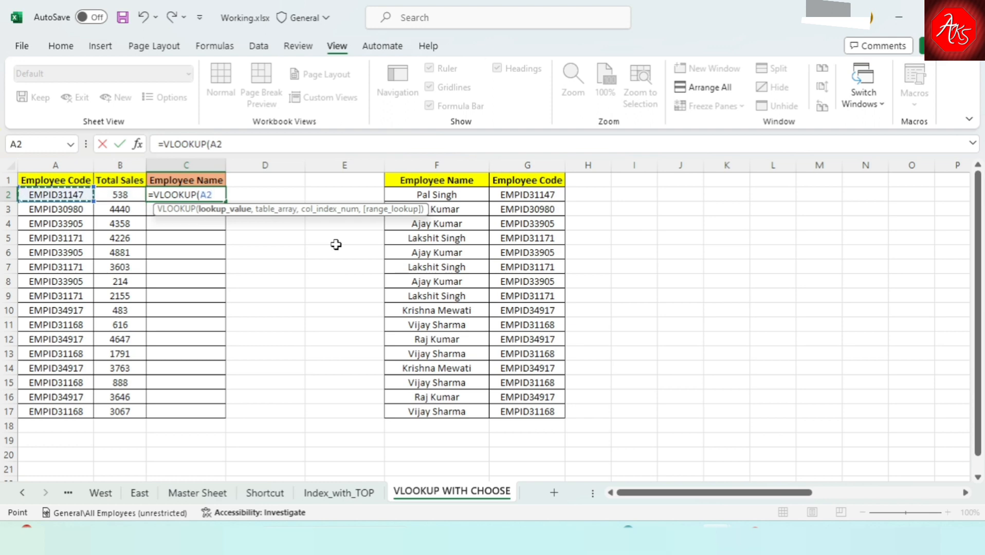
{"action": "type", "text": ","}
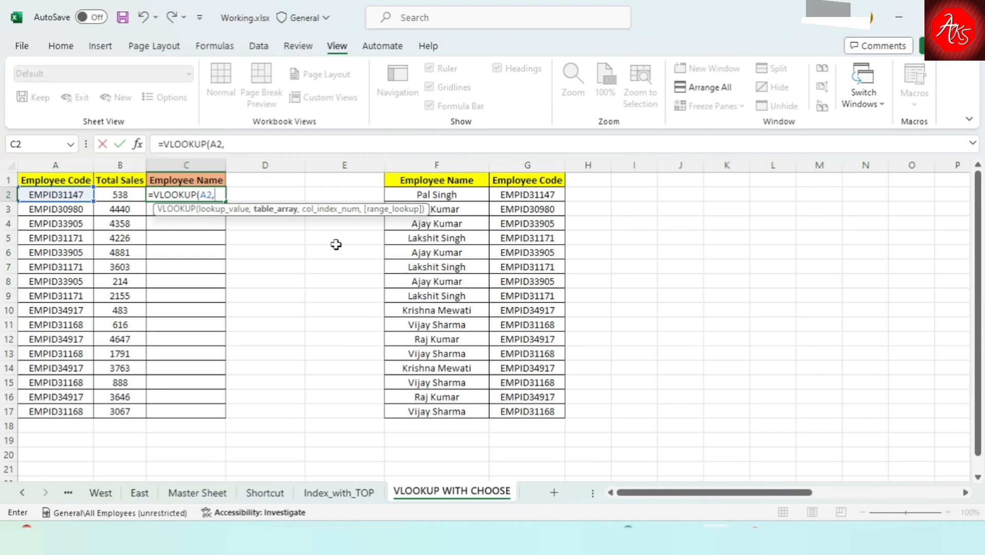
Begin the VLOOKUP table array with a CHOOSE function that uses {1,2} as its index number.
{"action": "type", "text": "cho"}
{"action": "key", "text": "Tab"}
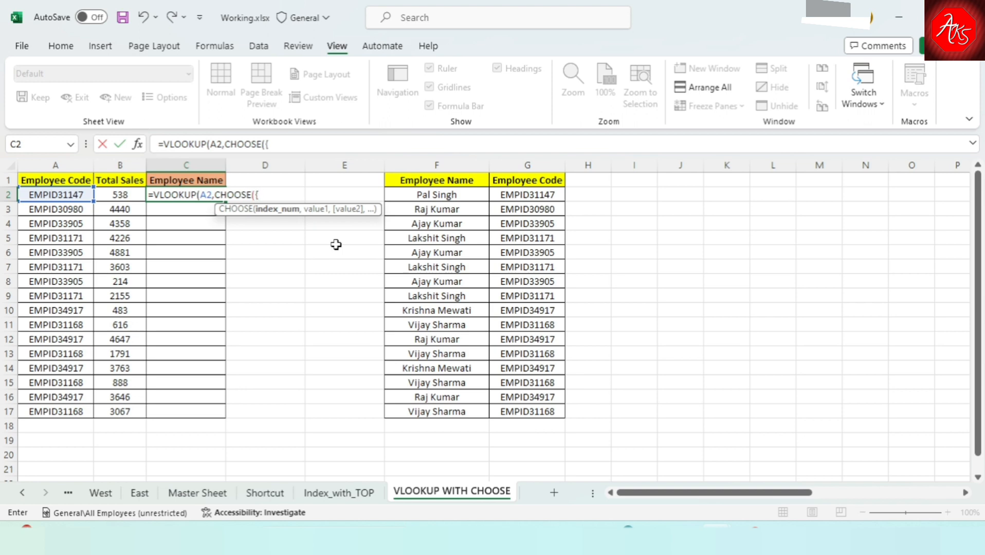
{"action": "type", "text": "1,2}"}
{"action": "type", "text": ","}
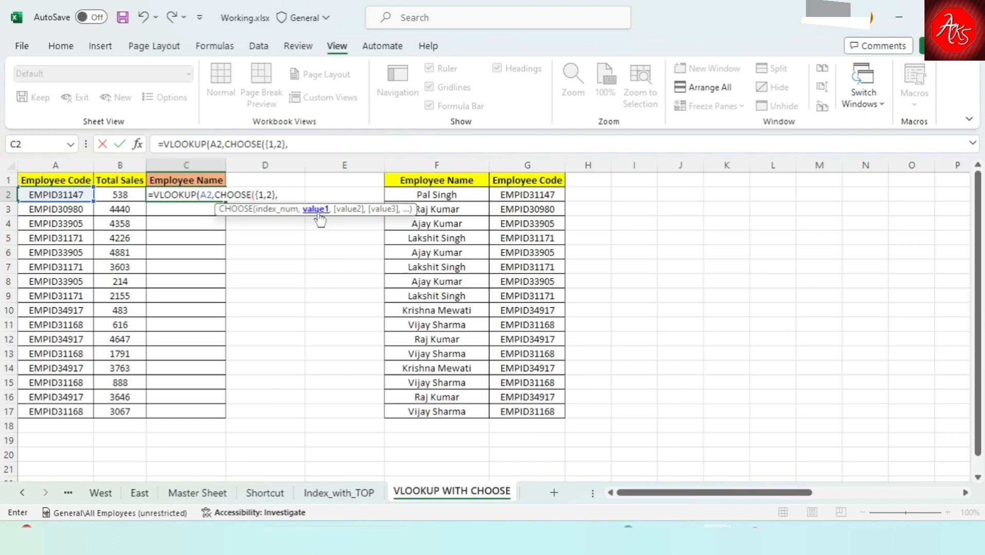
Give CHOOSE the columns G:G and F:F as its two values and close it as the table array.
{"action": "left_click", "coordinate": [515, 166]}
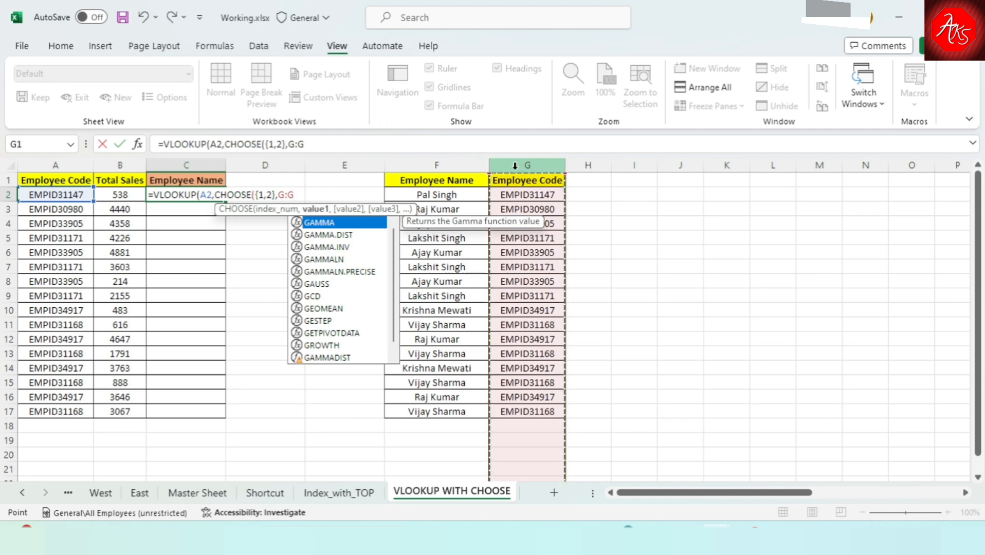
{"action": "type", "text": ","}
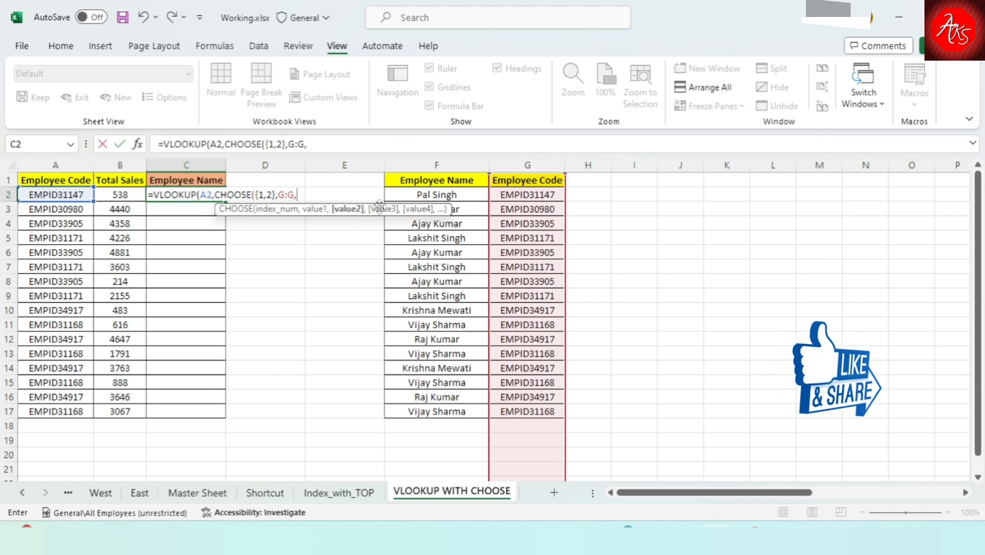
{"action": "left_click", "coordinate": [431, 164]}
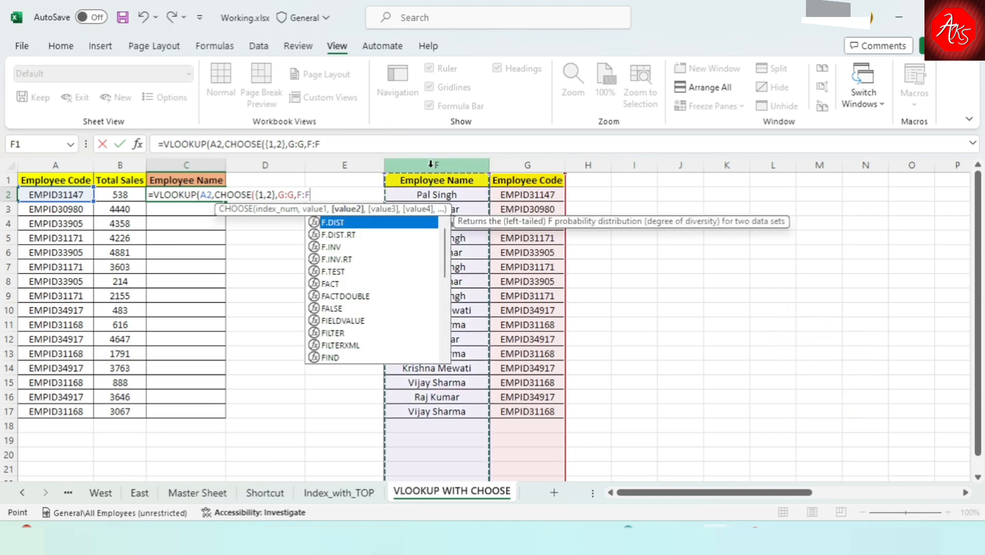
{"action": "type", "text": ")"}
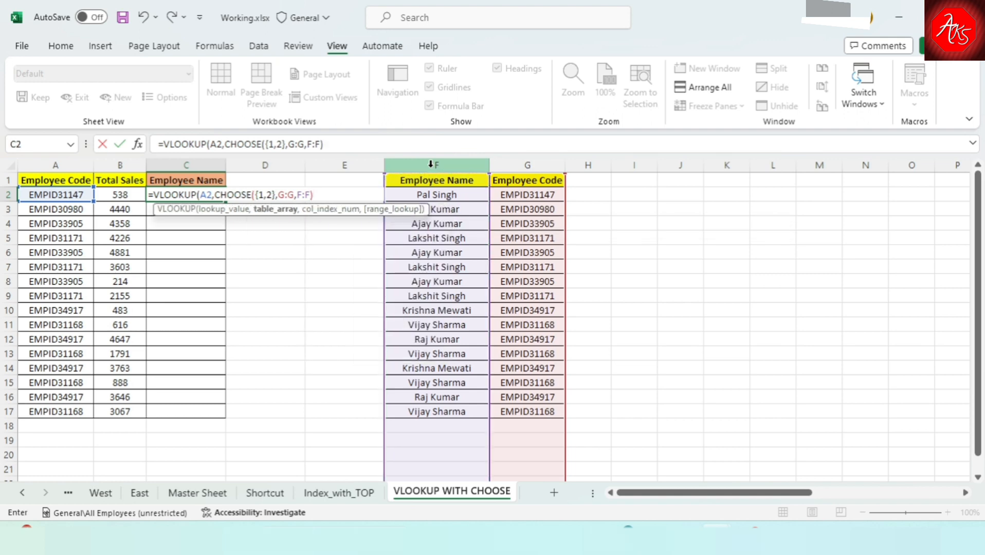
{"action": "type", "text": ","}
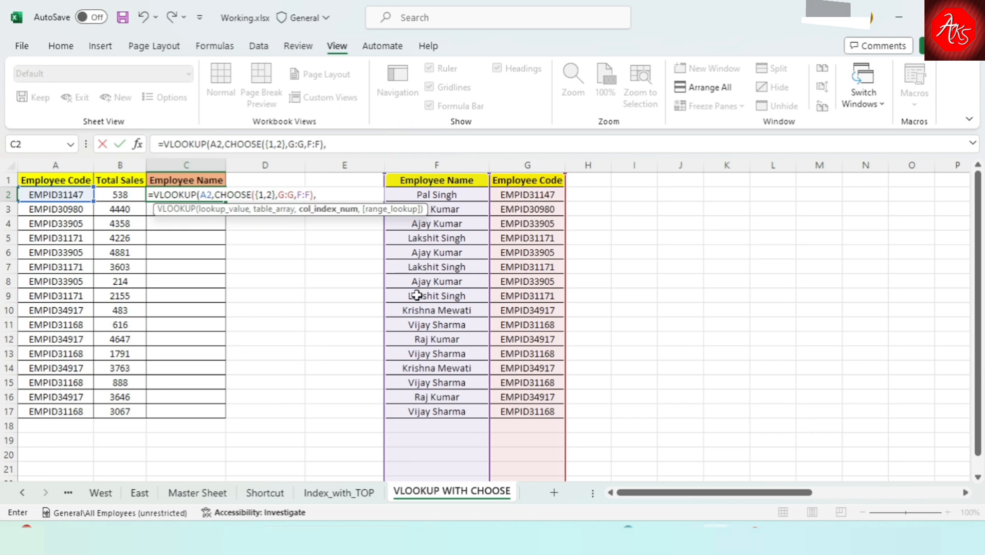
Complete the C2 formula with column index 2 and exact match 0, and enter it.
{"action": "type", "text": "2,"}
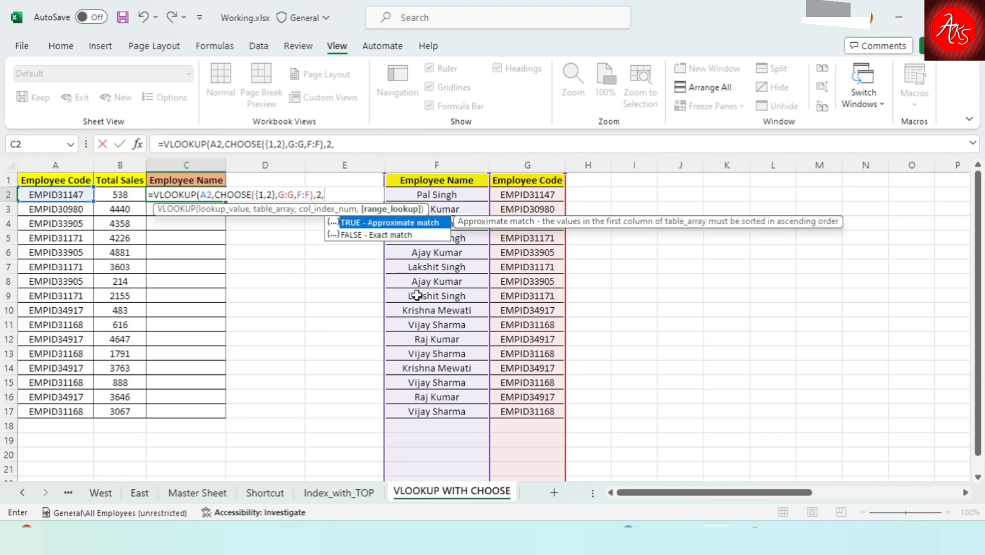
{"action": "type", "text": "0)"}
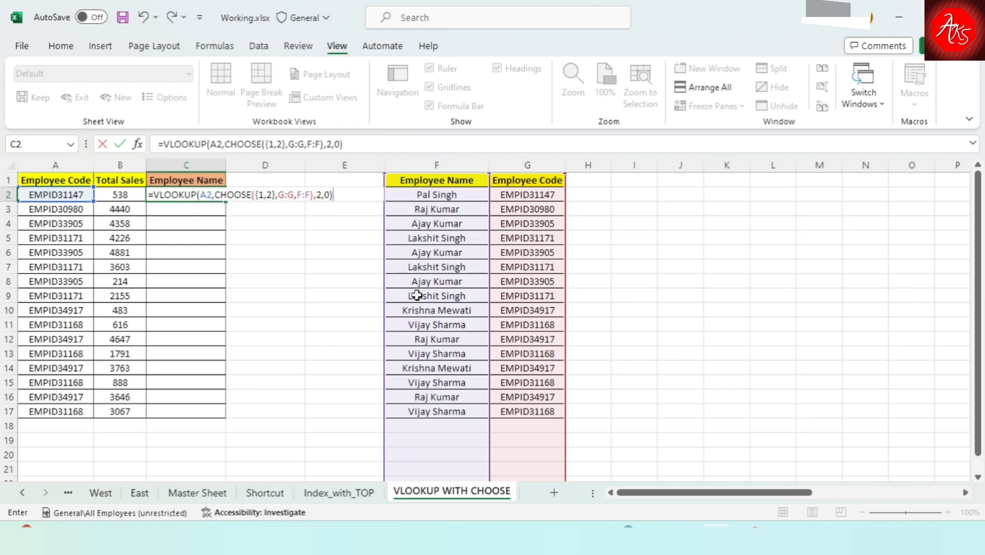
{"action": "key", "text": "Return"}
Fill the C2 lookup formula down the Employee Name column through C17, and return to the top of the column.
{"action": "key", "text": "Up"}
{"action": "key", "text": "Left"}
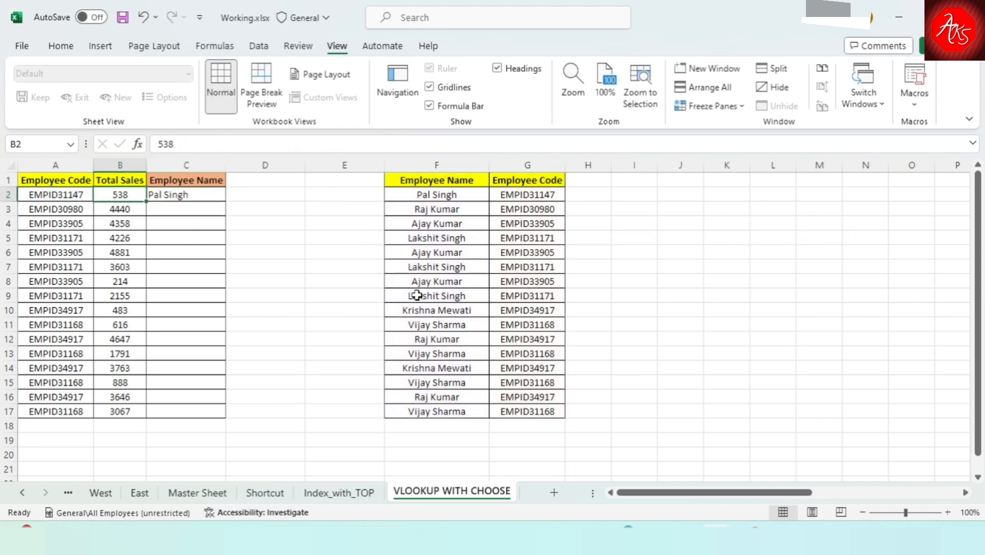
{"action": "key", "text": "ctrl+Down"}
{"action": "key", "text": "Right"}
{"action": "key", "text": "ctrl+shift+Up"}
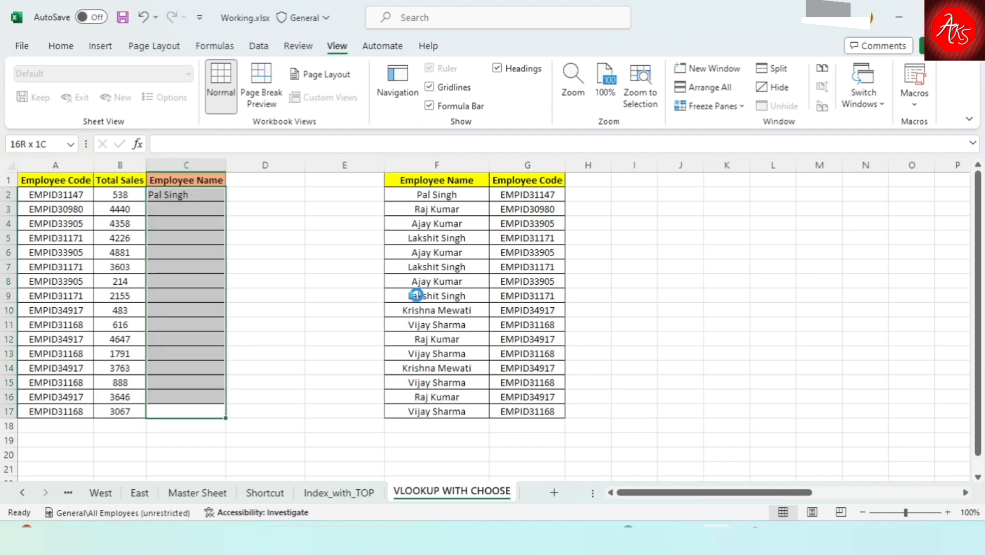
{"action": "key", "text": "ctrl+d"}
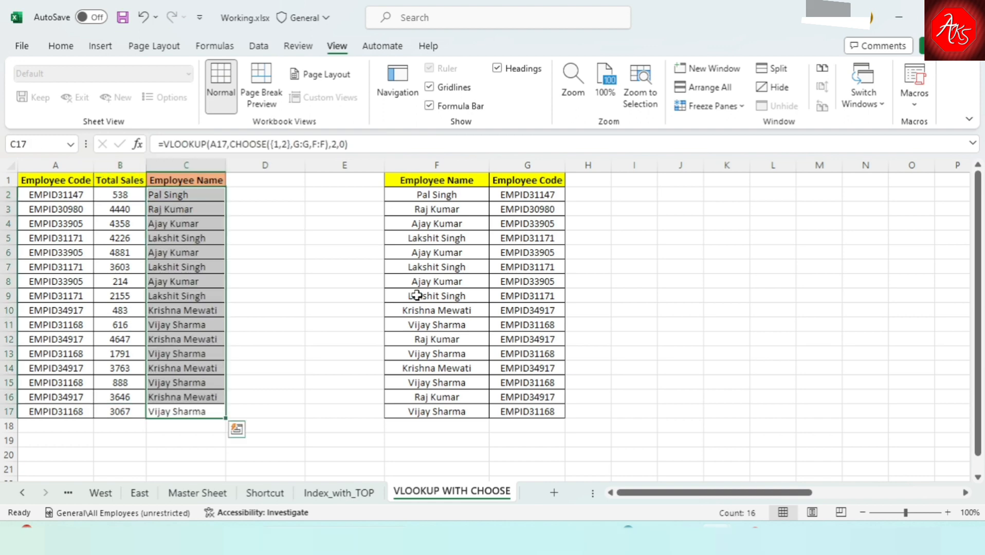
{"action": "key", "text": "Up"}
{"action": "key", "text": "ctrl+Up"}
{"action": "key", "text": "Down"}
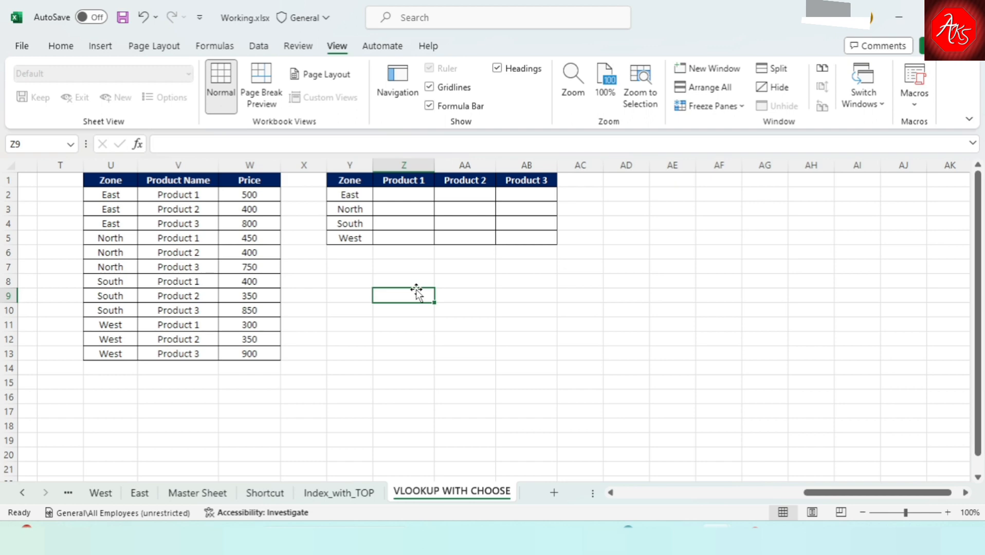
Examine the zones, product names and prices in the source table in columns U to W.
{"action": "left_click", "coordinate": [142, 220]}
{"action": "left_click", "coordinate": [101, 192]}
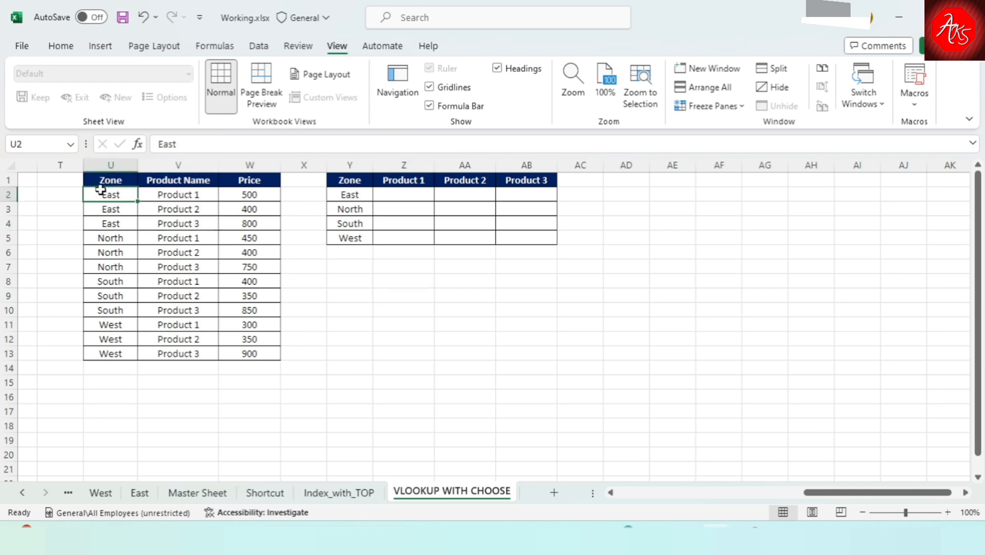
{"action": "left_click", "coordinate": [121, 254]}
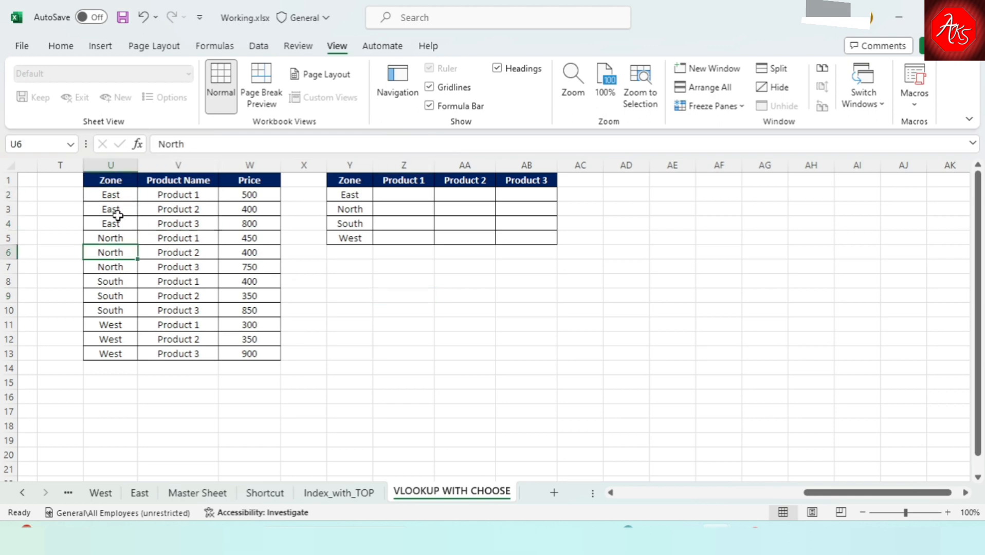
{"action": "left_click", "coordinate": [180, 210]}
{"action": "left_click", "coordinate": [191, 254]}
{"action": "left_click", "coordinate": [241, 213]}
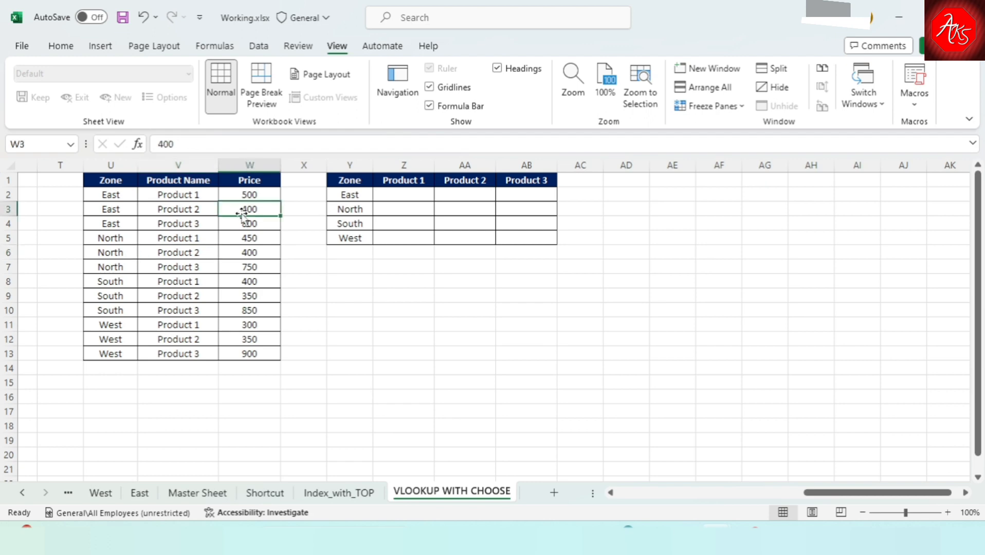
{"action": "left_click", "coordinate": [242, 236]}
{"action": "left_click", "coordinate": [253, 286]}
{"action": "left_click", "coordinate": [206, 239]}
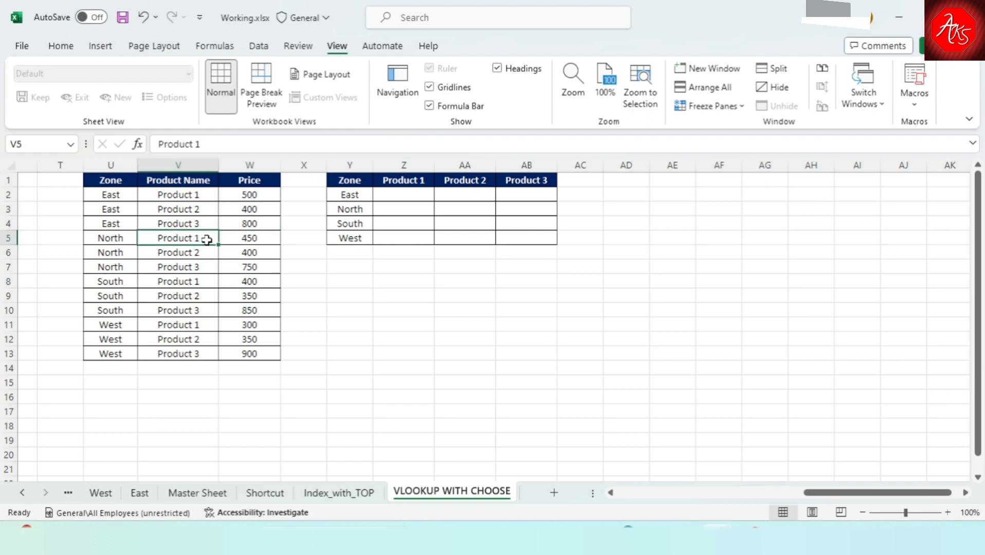
{"action": "left_click", "coordinate": [129, 218]}
{"action": "left_click", "coordinate": [195, 201]}
{"action": "left_click", "coordinate": [196, 242]}
Review the zone rows, product headers and empty price cells of the summary grid in Y1:AB5, ending on Z2.
{"action": "left_click", "coordinate": [352, 225]}
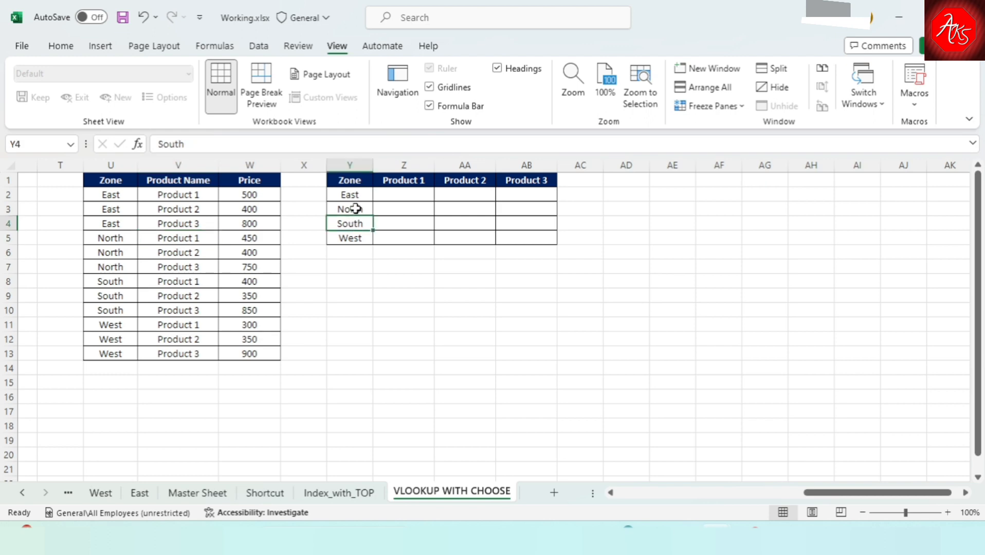
{"action": "left_click", "coordinate": [355, 209]}
{"action": "left_click_drag", "start_coordinate": [354, 194], "coordinate": [352, 265]}
{"action": "left_click_drag", "start_coordinate": [420, 183], "coordinate": [630, 184]}
{"action": "left_click", "coordinate": [461, 236]}
{"action": "left_click_drag", "start_coordinate": [413, 197], "coordinate": [567, 243]}
{"action": "left_click", "coordinate": [583, 281]}
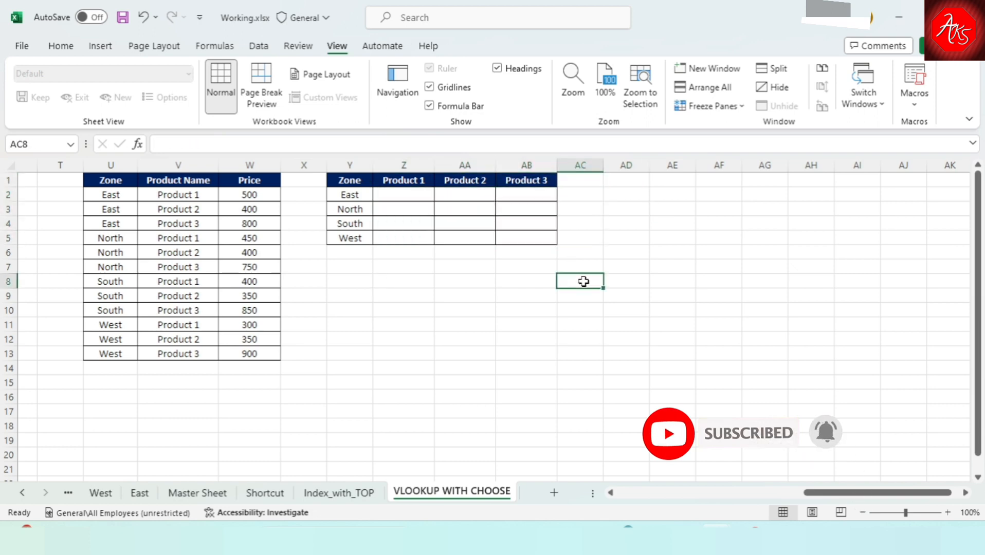
{"action": "left_click", "coordinate": [462, 198]}
{"action": "left_click", "coordinate": [419, 200]}
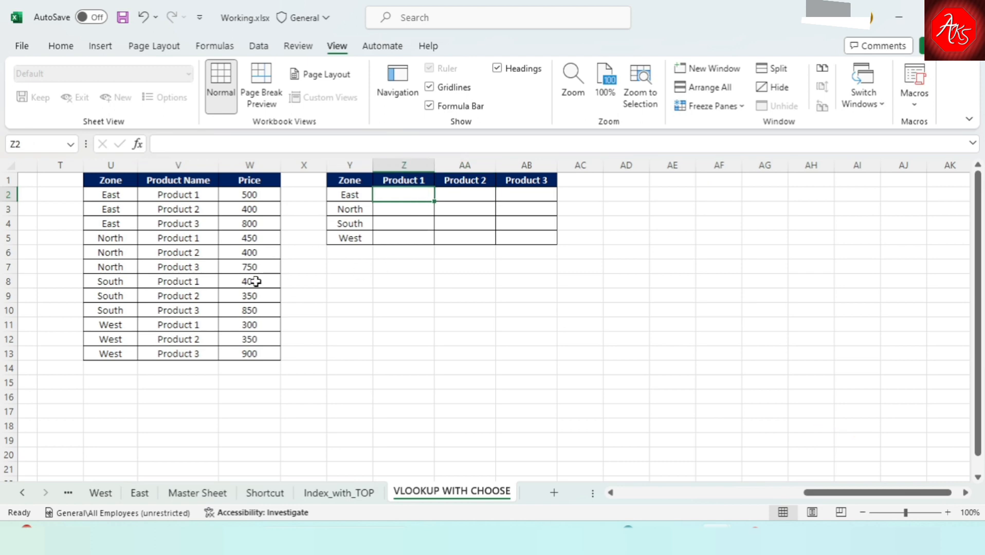
Insert a new column before the Price column and enter the heading Helper in W1.
{"action": "left_click", "coordinate": [239, 165]}
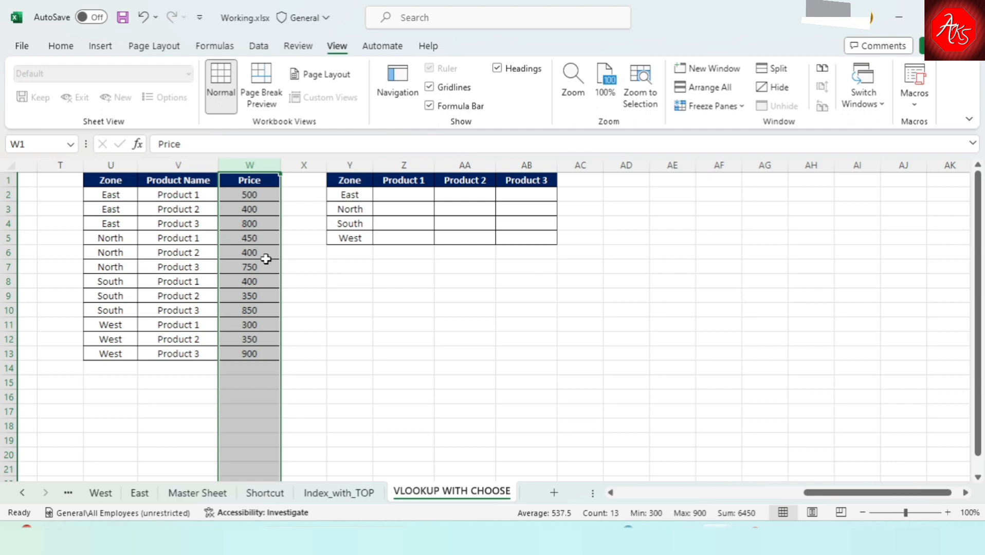
{"action": "key", "text": "ctrl+shift+equal"}
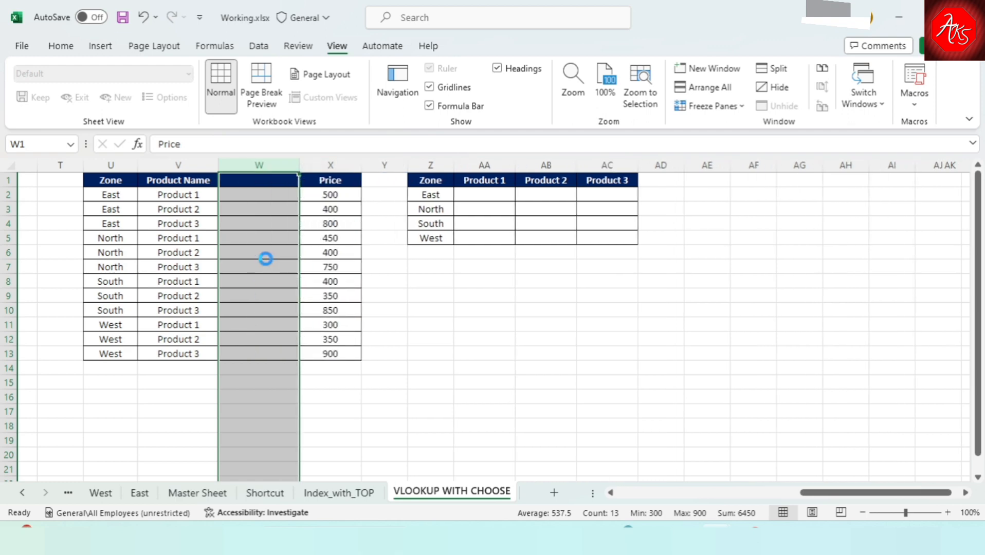
{"action": "key", "text": "Down"}
{"action": "key", "text": "Up"}
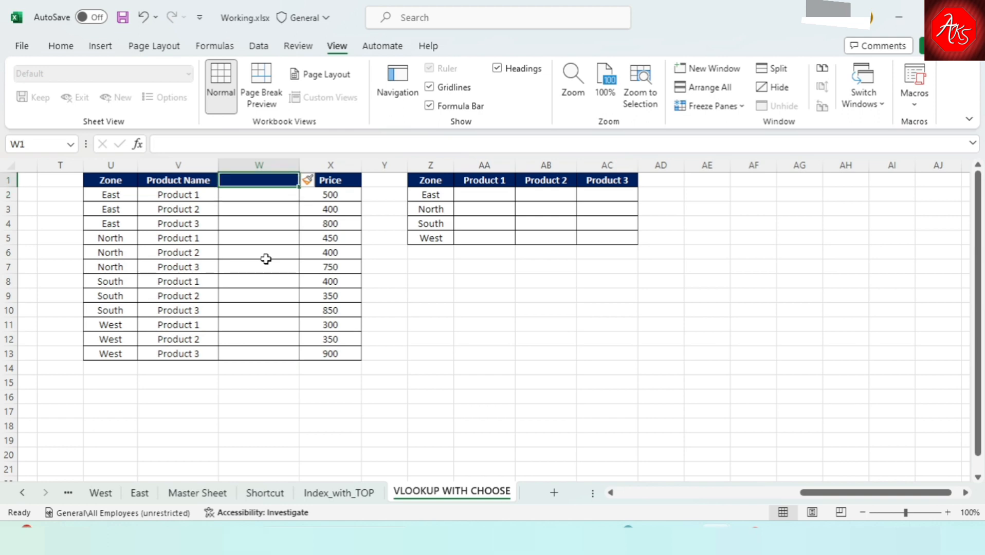
{"action": "type", "text": "Helper"}
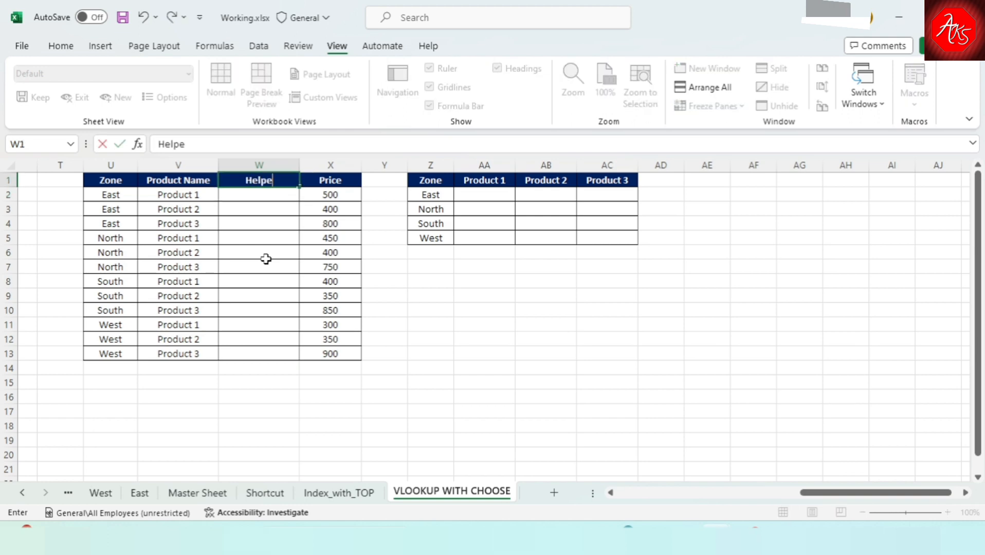
{"action": "key", "text": "Return"}
Enter the formula =U2&"-"&V2 in W2 to join the zone and product name with a hyphen.
{"action": "type", "text": "="}
{"action": "key", "text": "Left"}
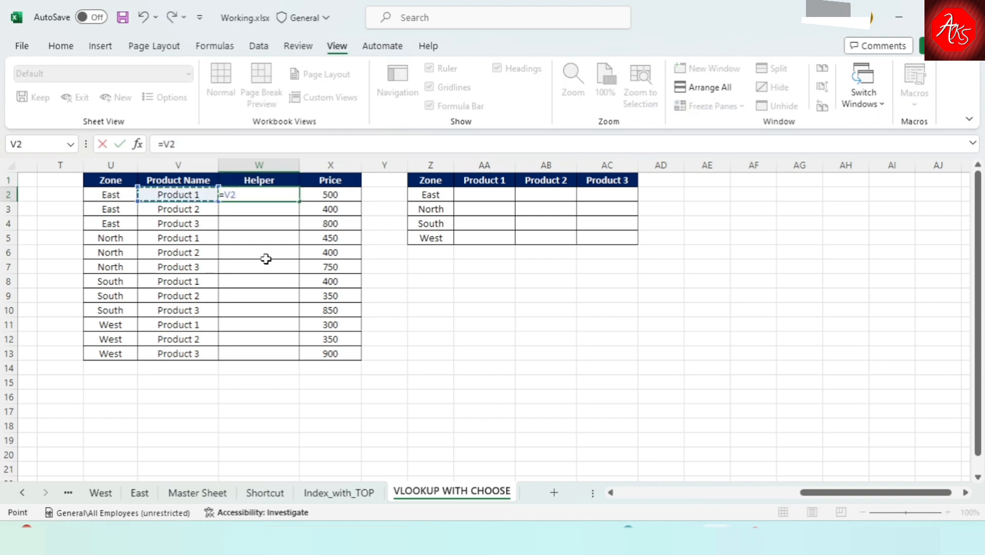
{"action": "key", "text": "Left"}
{"action": "type", "text": "&\""}
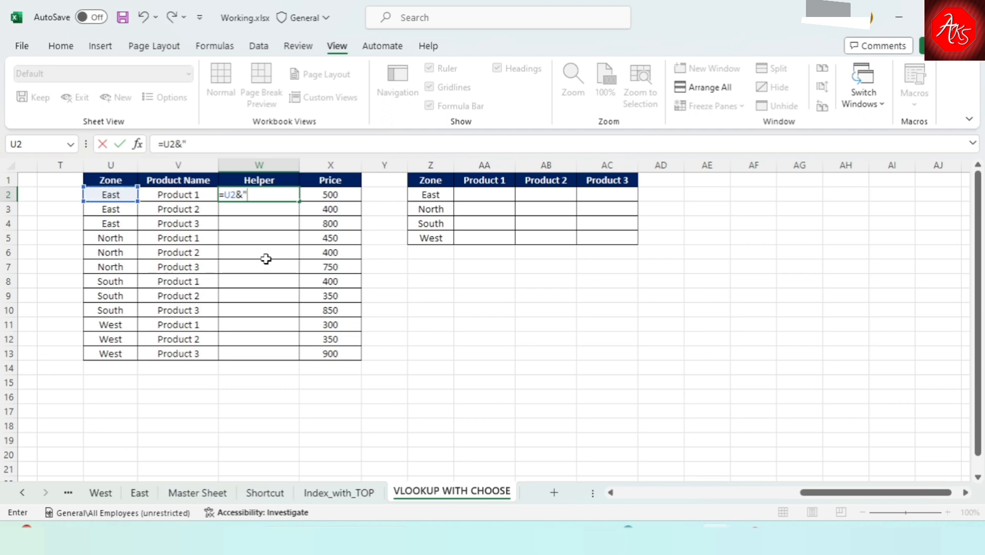
{"action": "type", "text": "-\"&"}
{"action": "left_click", "coordinate": [189, 200]}
{"action": "key", "text": "Return"}
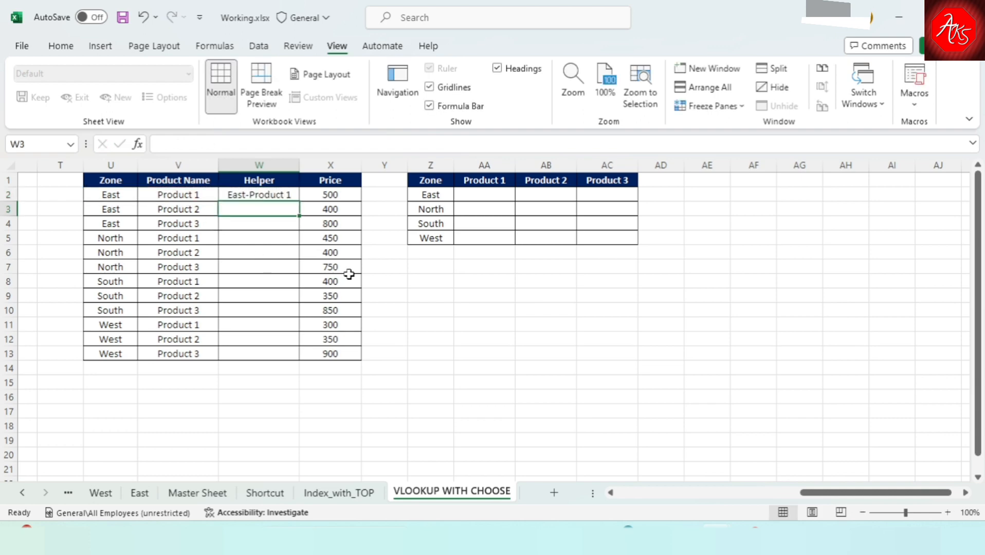
Fill the W2 joining formula down the Helper column through W13, and return to W2.
{"action": "key", "text": "Up"}
{"action": "key", "text": "Left"}
{"action": "key", "text": "ctrl+Down"}
{"action": "key", "text": "Right"}
{"action": "key", "text": "ctrl+shift+Up"}
{"action": "key", "text": "ctrl+d"}
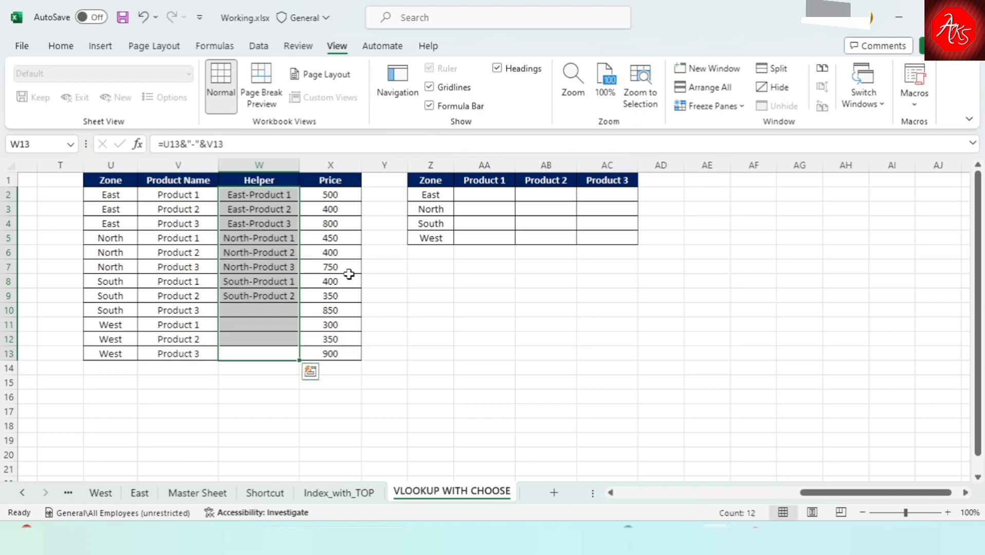
{"action": "key", "text": "ctrl+Up"}
{"action": "key", "text": "Down"}
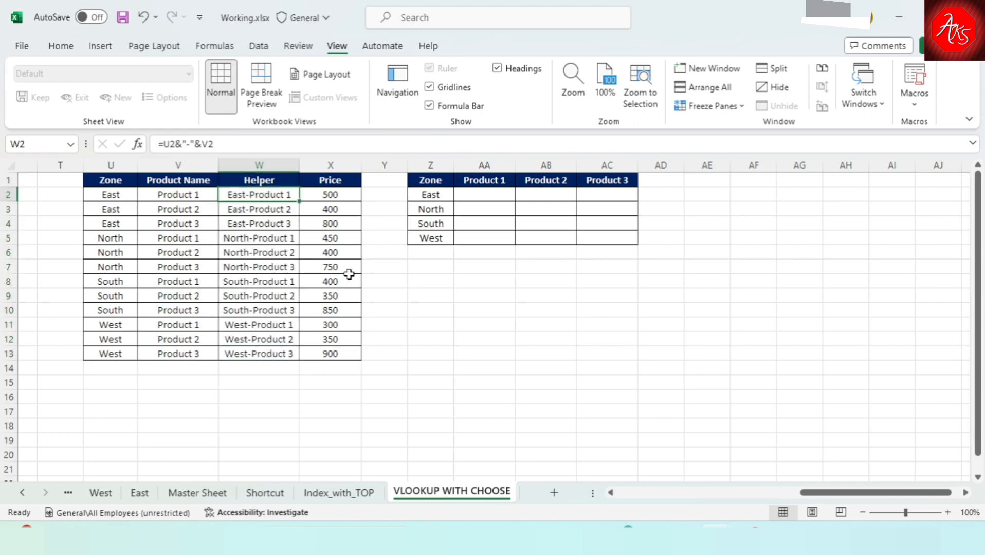
Start a VLOOKUP formula in AA2 with the zone cell as a column-locked reference, $Z2, for the lookup value.
{"action": "key", "text": "Right"}
{"action": "key", "text": "ctrl+Right"}
{"action": "key", "text": "Right"}
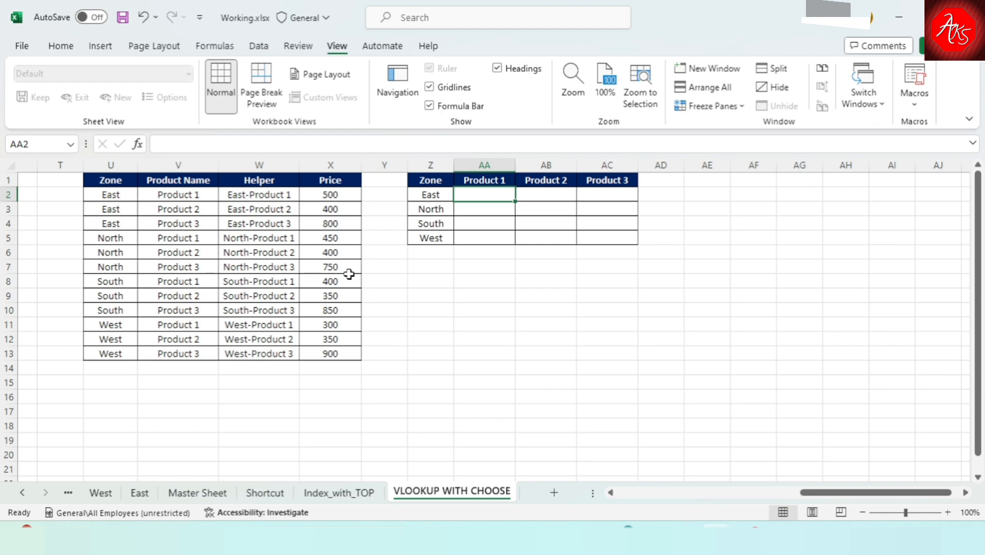
{"action": "type", "text": "=vl"}
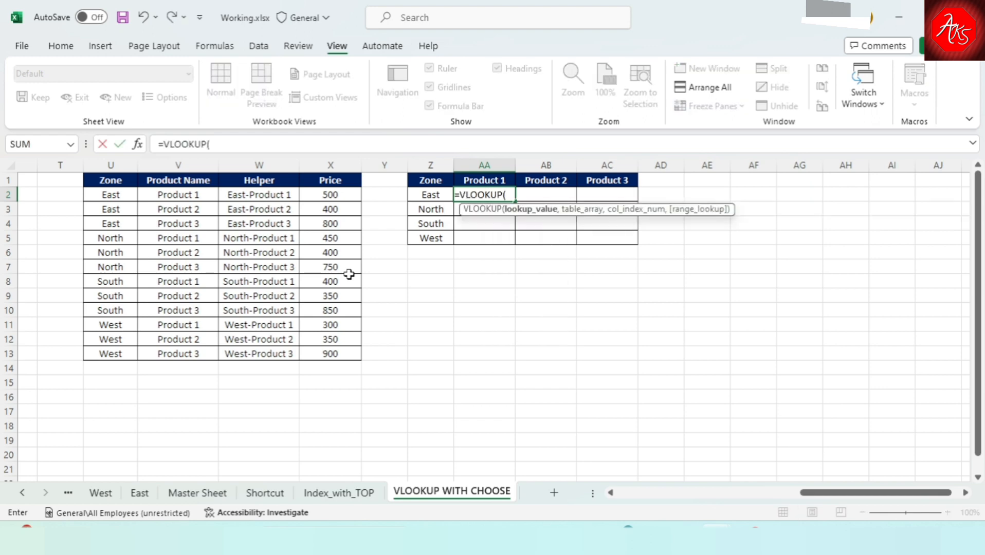
{"action": "key", "text": "Left"}
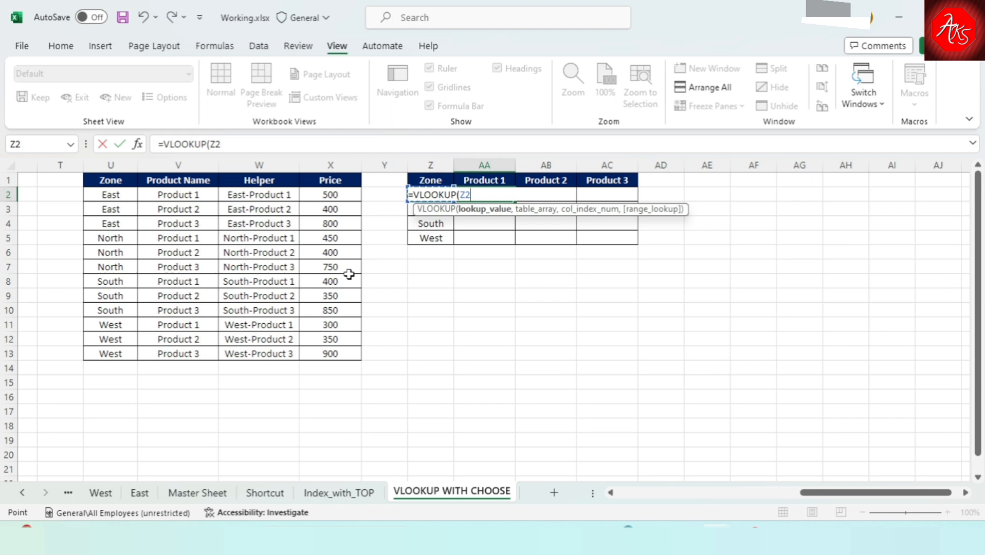
{"action": "key", "text": "F4"}
{"action": "key", "text": "F4"}
{"action": "key", "text": "F4"}
Extend the AA2 lookup value with &"-"& and the row-locked product header AA$1, completing that argument.
{"action": "type", "text": "&\"-"}
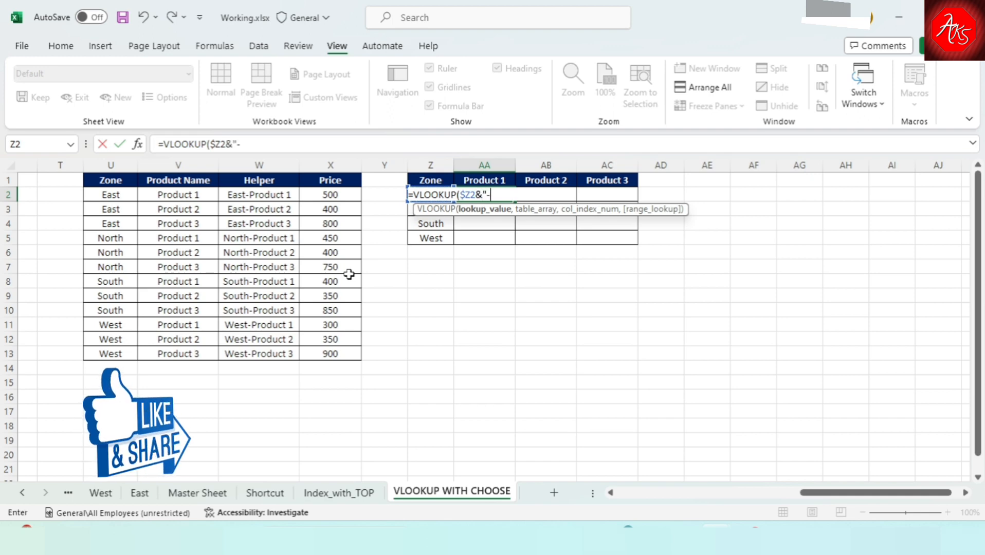
{"action": "type", "text": "\"&"}
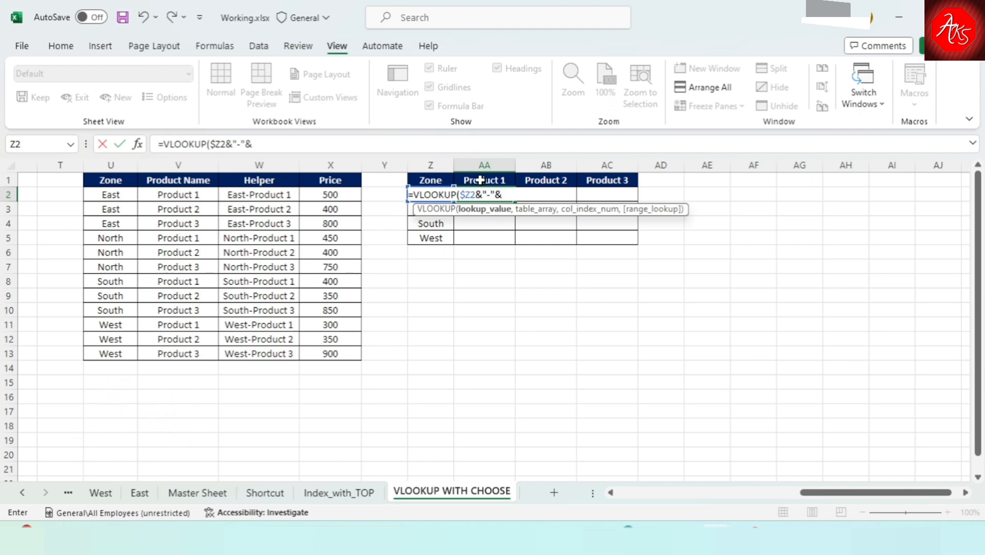
{"action": "left_click", "coordinate": [480, 180]}
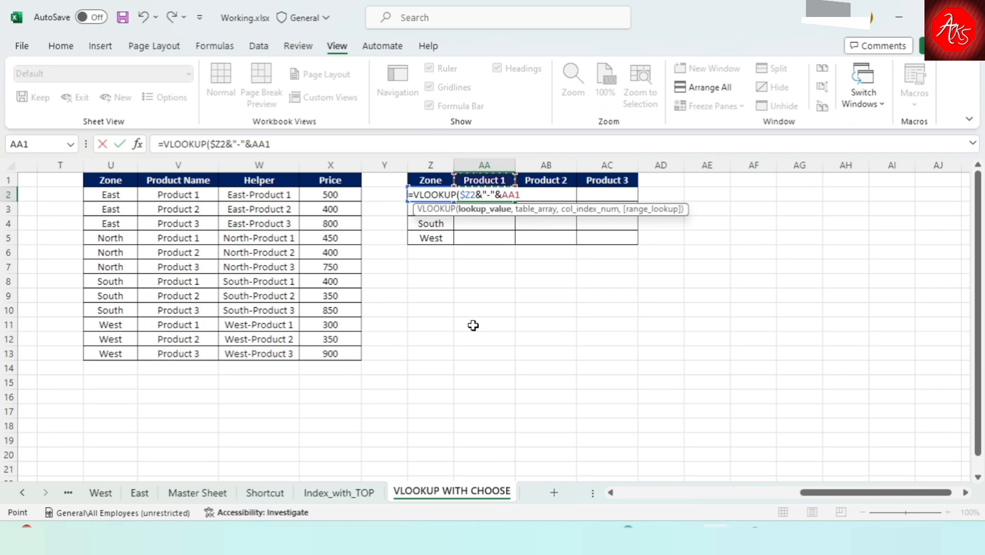
{"action": "key", "text": "F4"}
{"action": "key", "text": "F4"}
{"action": "type", "text": ","}
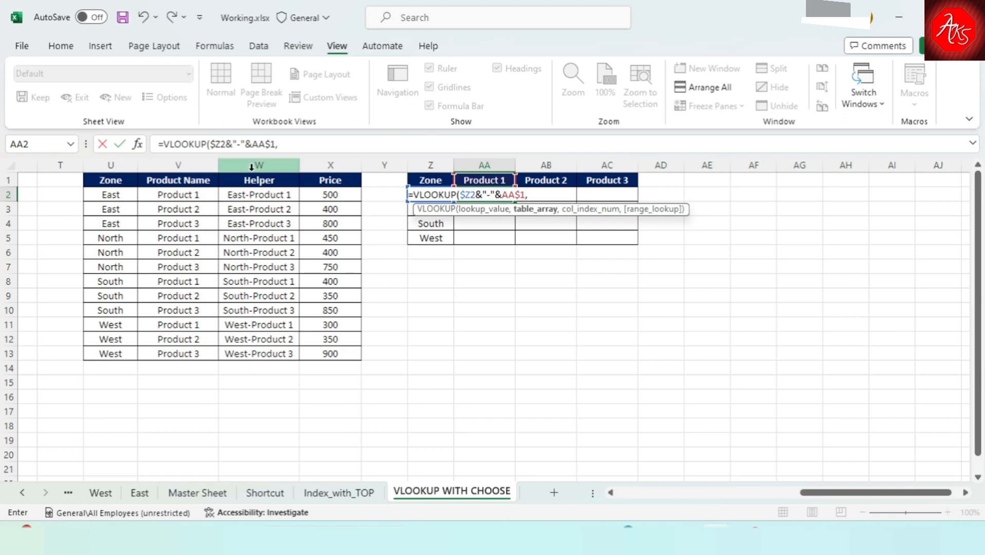
Complete the AA2 formula with absolute table array $W:$X, column index 2 and exact match 0, and enter it.
{"action": "left_click_drag", "start_coordinate": [252, 165], "coordinate": [312, 161]}
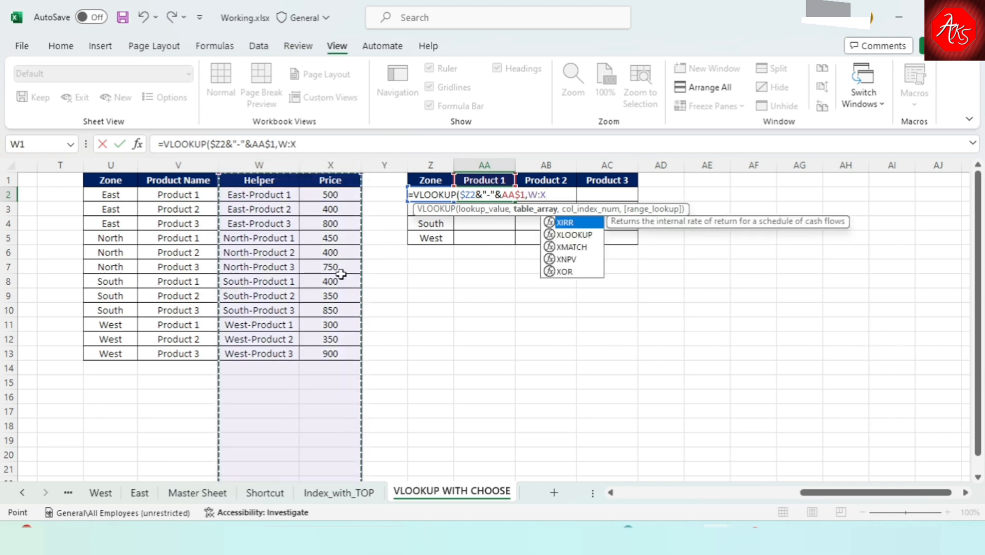
{"action": "type", "text": ","}
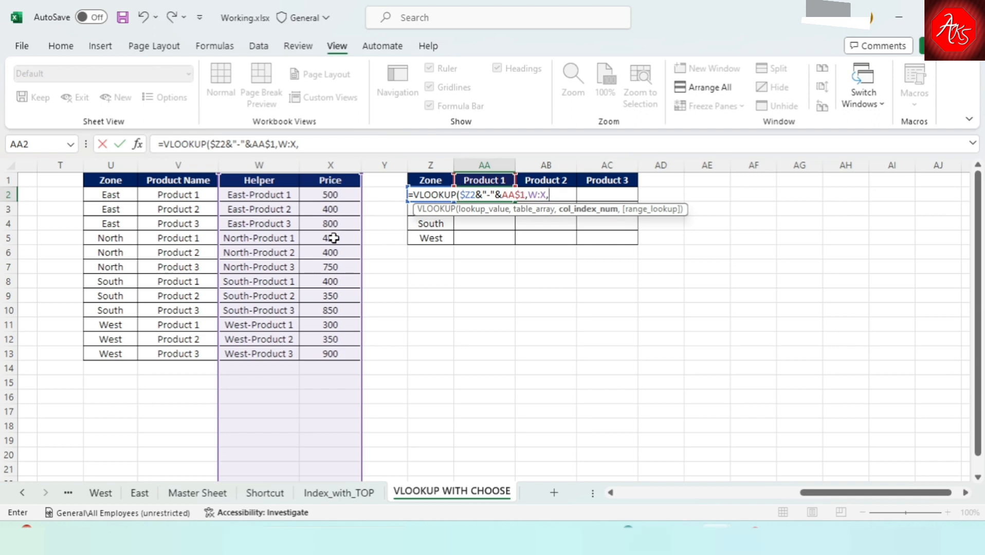
{"action": "type", "text": "2,0"}
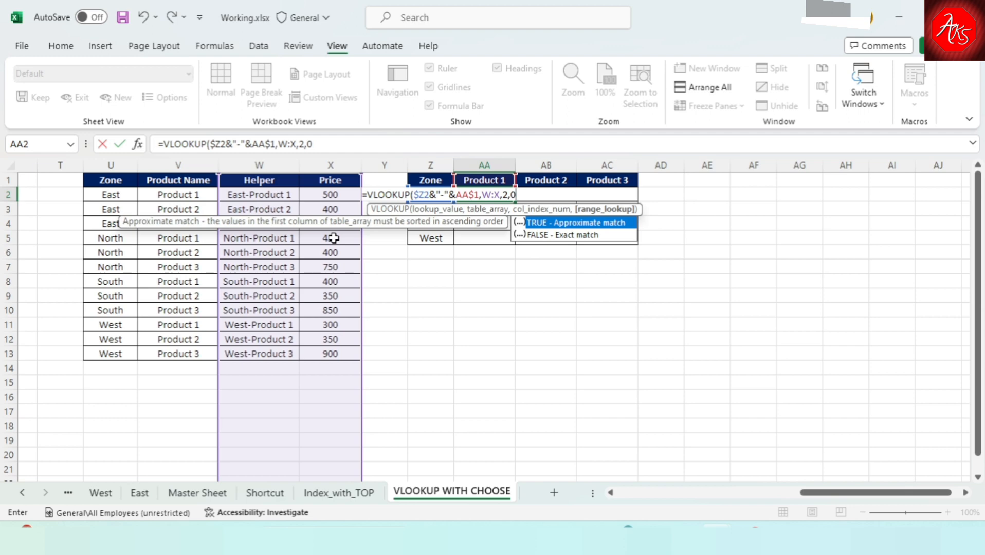
{"action": "type", "text": ")"}
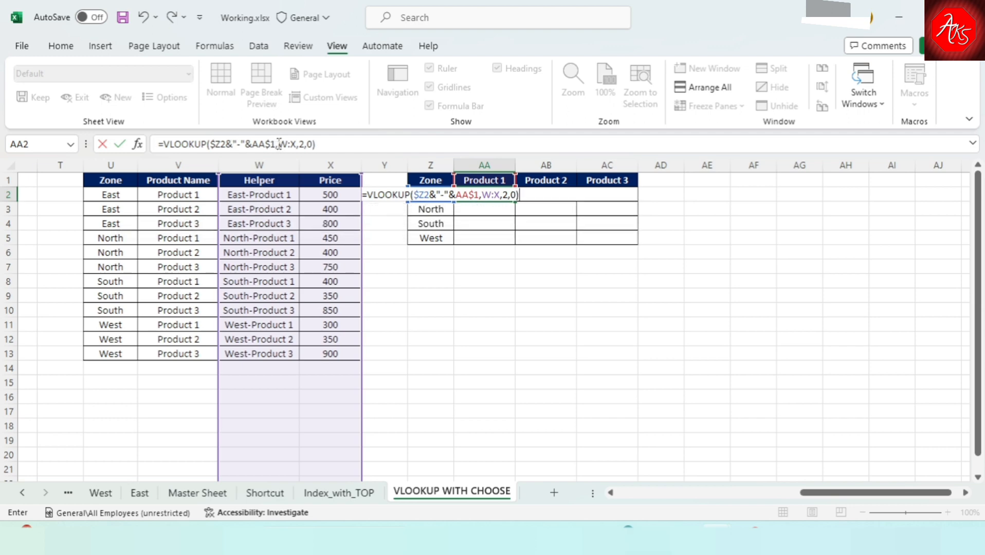
{"action": "left_click_drag", "start_coordinate": [278, 145], "coordinate": [299, 144]}
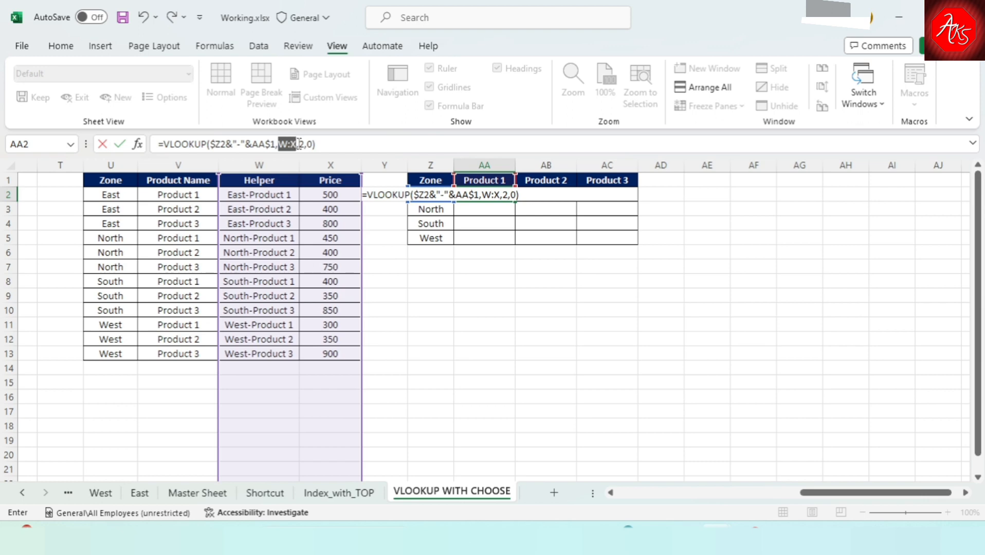
{"action": "key", "text": "F4"}
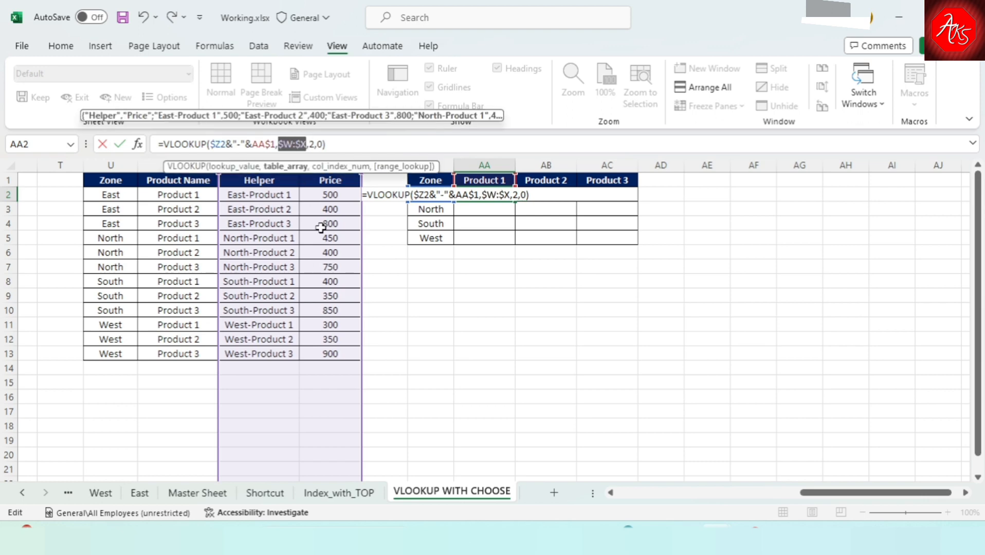
{"action": "key", "text": "Return"}
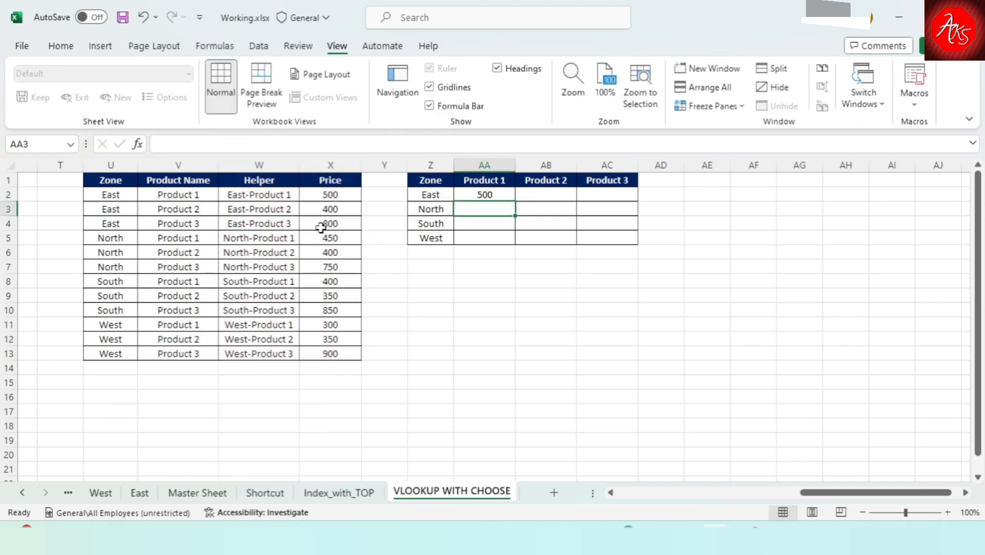
Fill the AA2 lookup formula across to AC2 and down through row 5 of the summary grid.
{"action": "key", "text": "Up"}
{"action": "key", "text": "shift+Right"}
{"action": "key", "text": "shift+Right"}
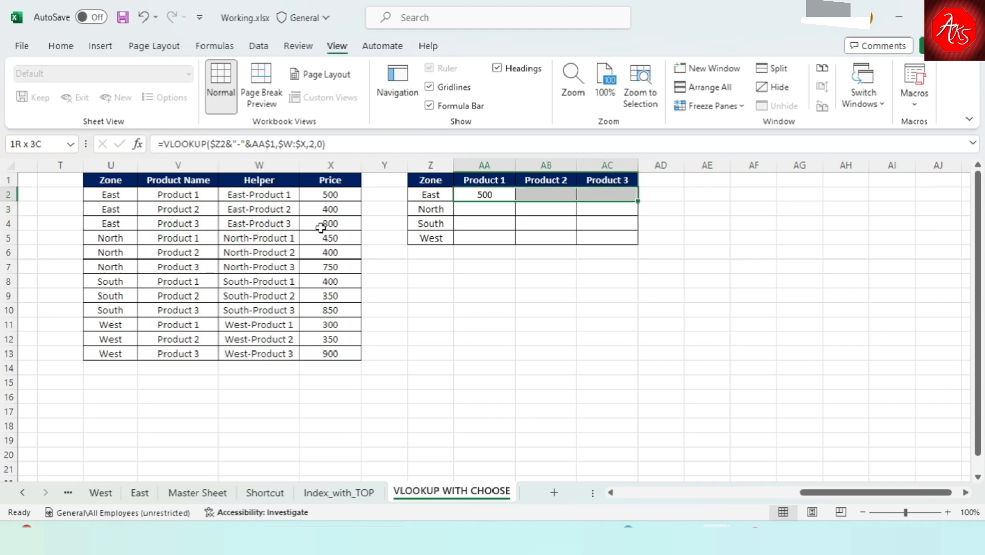
{"action": "key", "text": "ctrl+r"}
{"action": "key", "text": "shift+Down"}
{"action": "key", "text": "shift+Down"}
{"action": "key", "text": "shift+Down"}
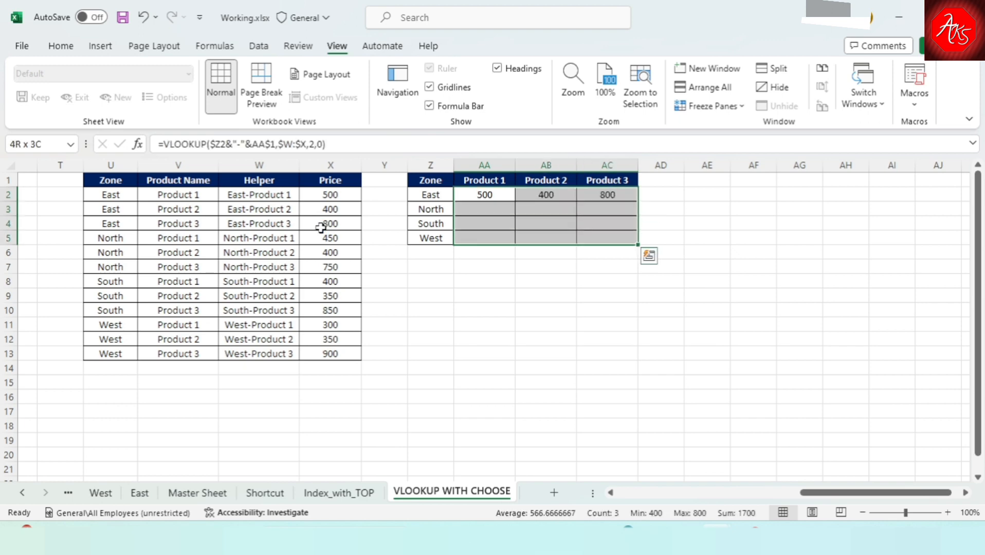
{"action": "key", "text": "ctrl+d"}
Check the filled lookup formulas in the Product 1 column of the summary grid, including AA2, AA5 and AA3.
{"action": "key", "text": "Down"}
{"action": "key", "text": "Down"}
{"action": "key", "text": "Up"}
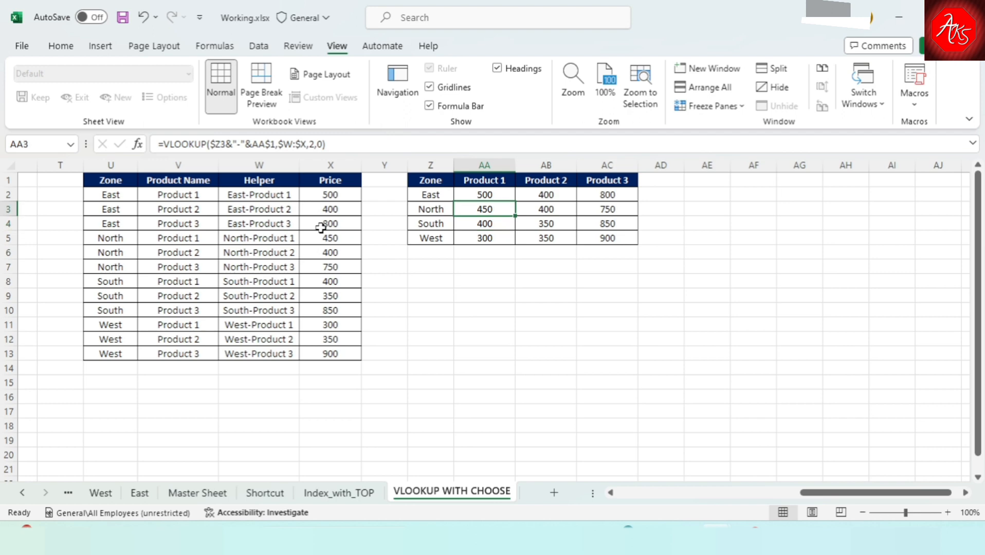
{"action": "left_click", "coordinate": [488, 252]}
{"action": "left_click", "coordinate": [489, 195]}
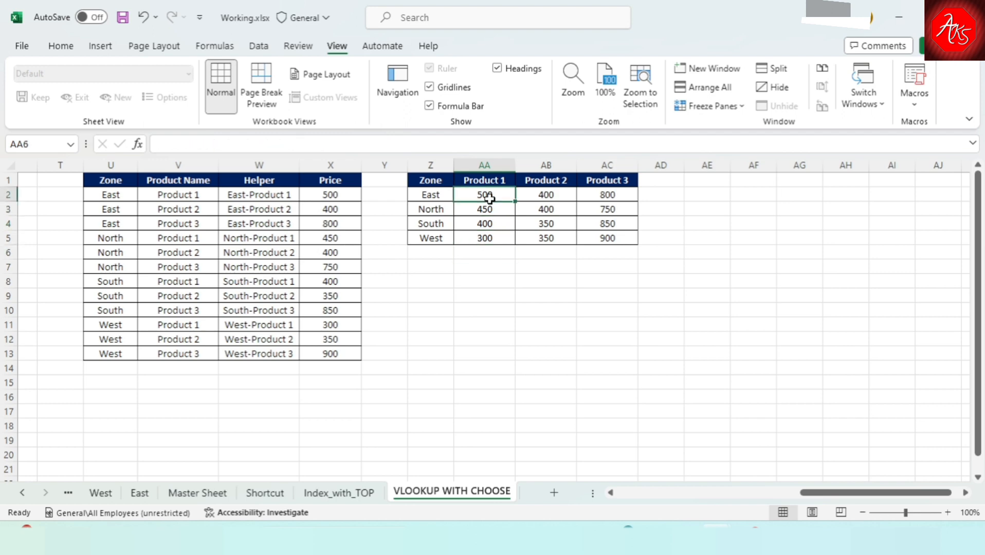
{"action": "left_click", "coordinate": [497, 235]}
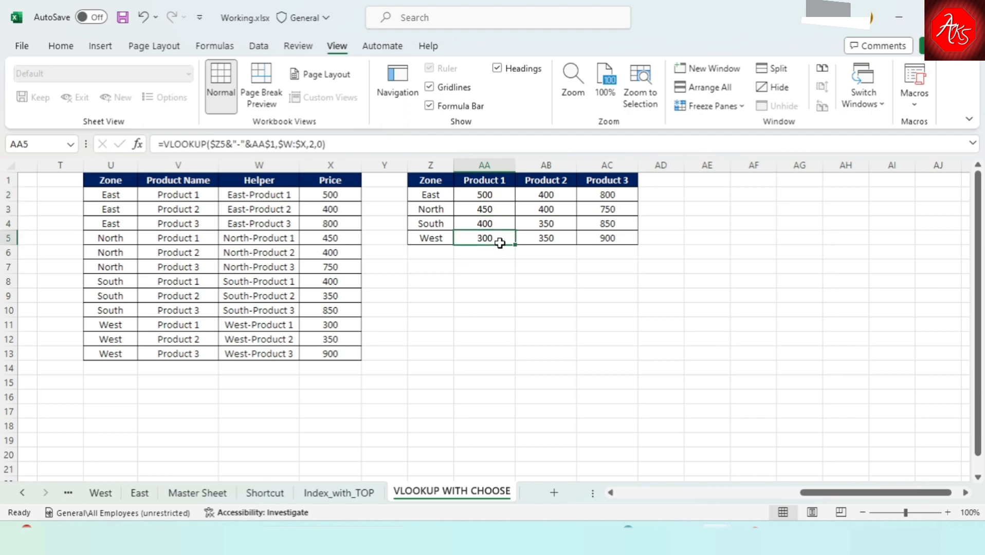
{"action": "left_click", "coordinate": [495, 207]}
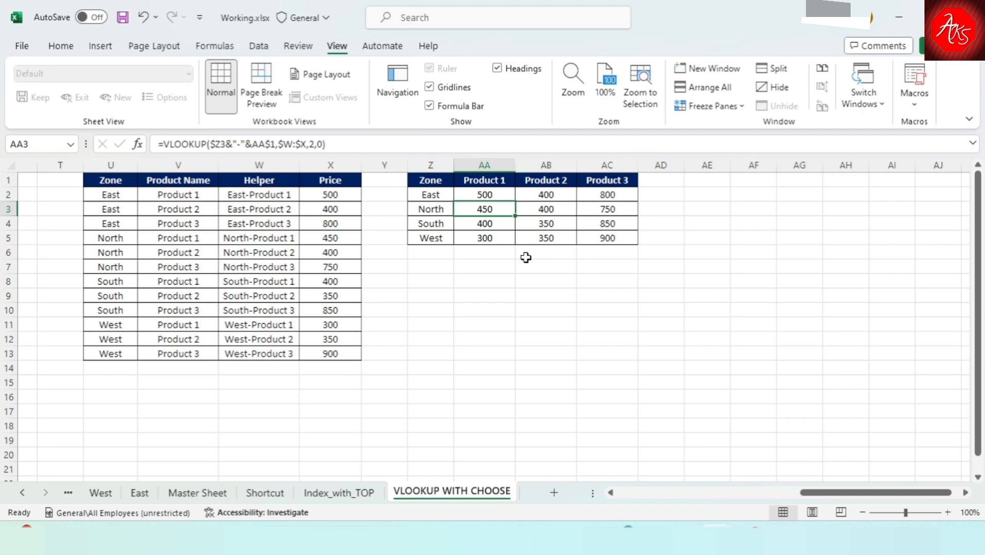
Clear the price formulas from AA2:AC5 and delete the Helper column W.
{"action": "key", "text": "Up"}
{"action": "key", "text": "ctrl+shift+Right"}
{"action": "key", "text": "ctrl+shift+Down"}
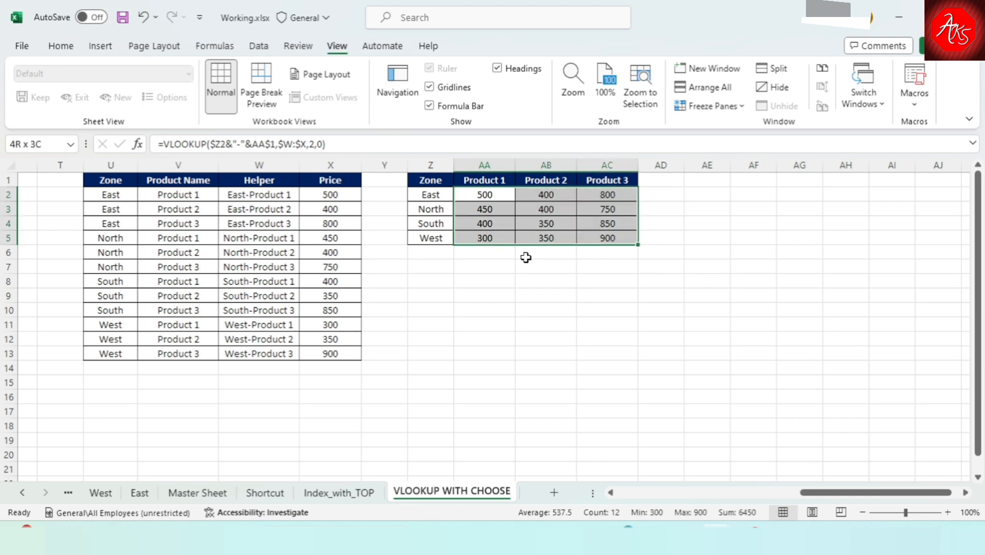
{"action": "key", "text": "Delete"}
{"action": "left_click", "coordinate": [262, 165]}
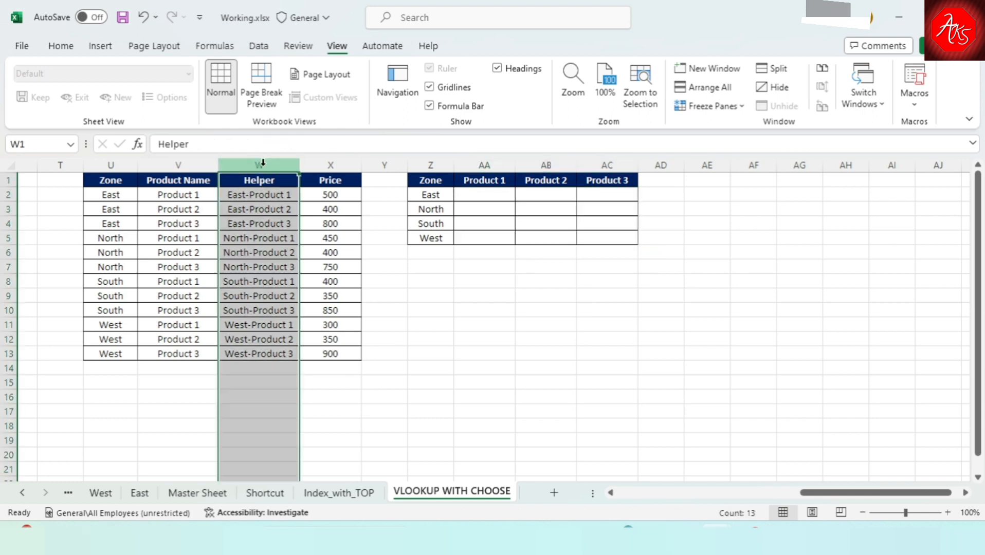
{"action": "key", "text": "ctrl+minus"}
Start a VLOOKUP formula in Z2 with the zone cell as a column-locked reference, $Y2, for the lookup value.
{"action": "key", "text": "Down"}
{"action": "key", "text": "Right"}
{"action": "key", "text": "Right"}
{"action": "key", "text": "Right"}
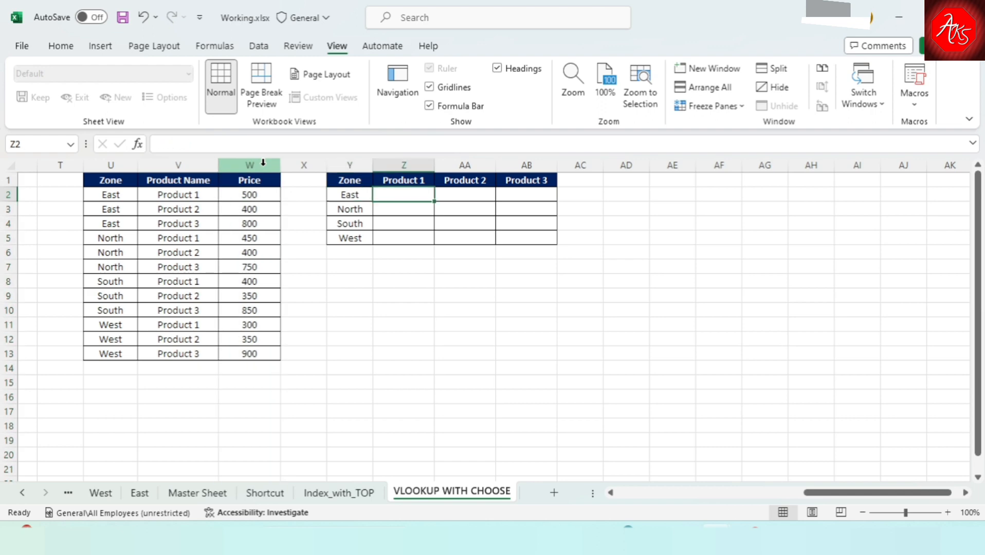
{"action": "type", "text": "=vl"}
{"action": "key", "text": "Tab"}
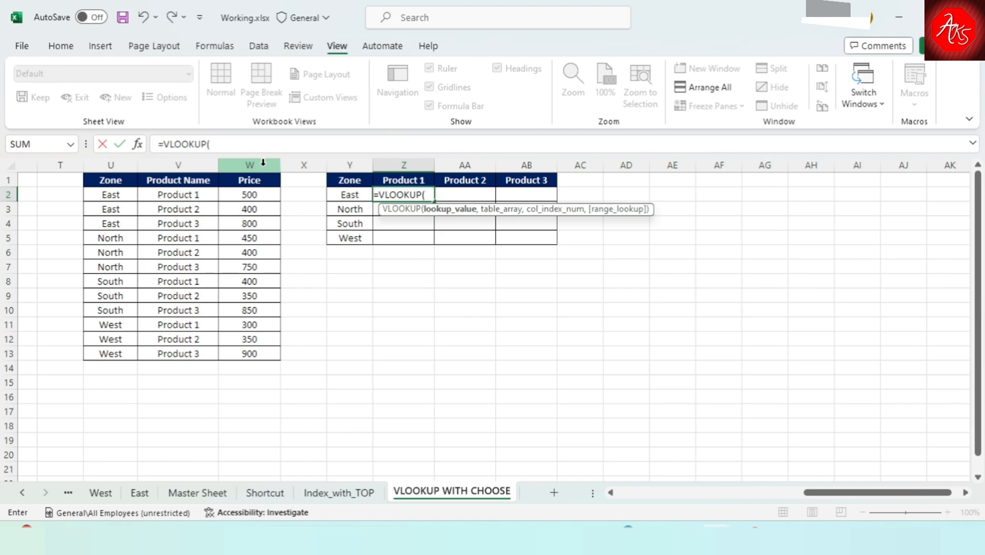
{"action": "key", "text": "Left"}
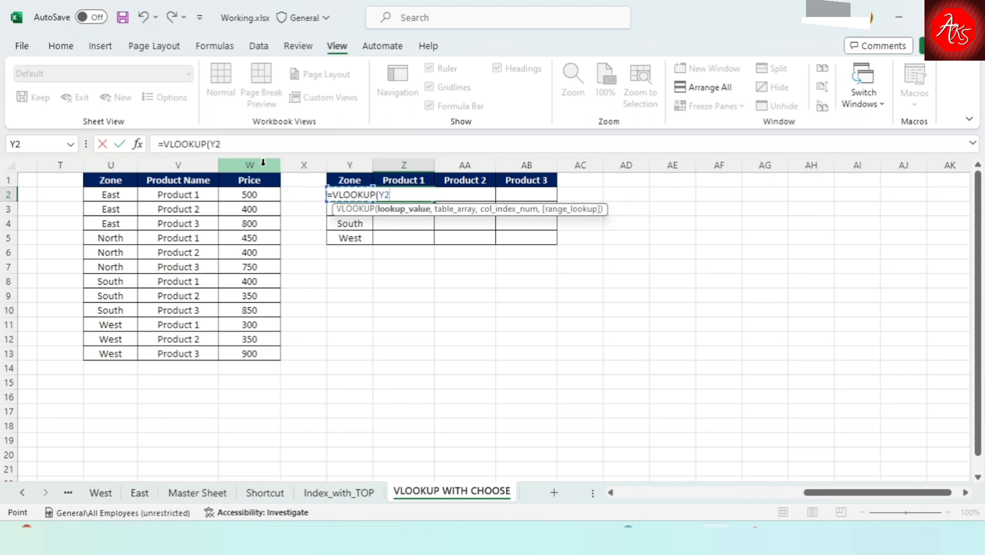
{"action": "key", "text": "F4"}
{"action": "key", "text": "F4"}
{"action": "key", "text": "F4"}
Complete the lookup value by joining a "-" separator and the Product 1 header as a row-locked reference, Z$1.
{"action": "type", "text": "&\"-\""}
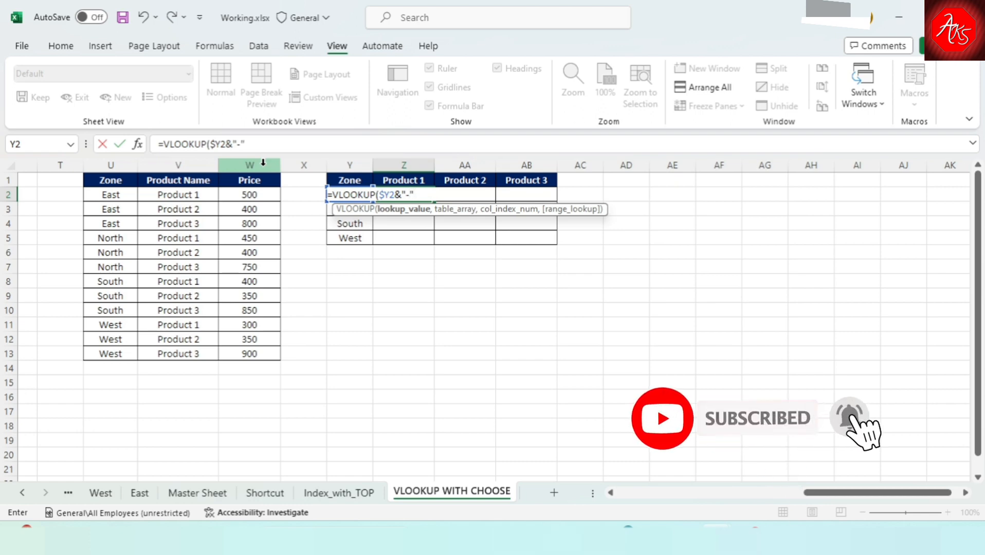
{"action": "type", "text": "&"}
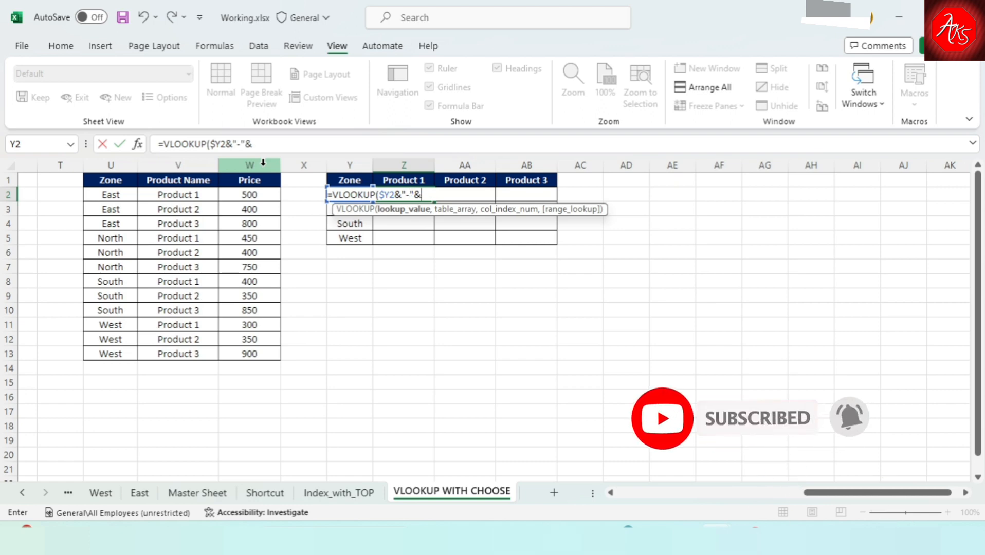
{"action": "left_click", "coordinate": [397, 181]}
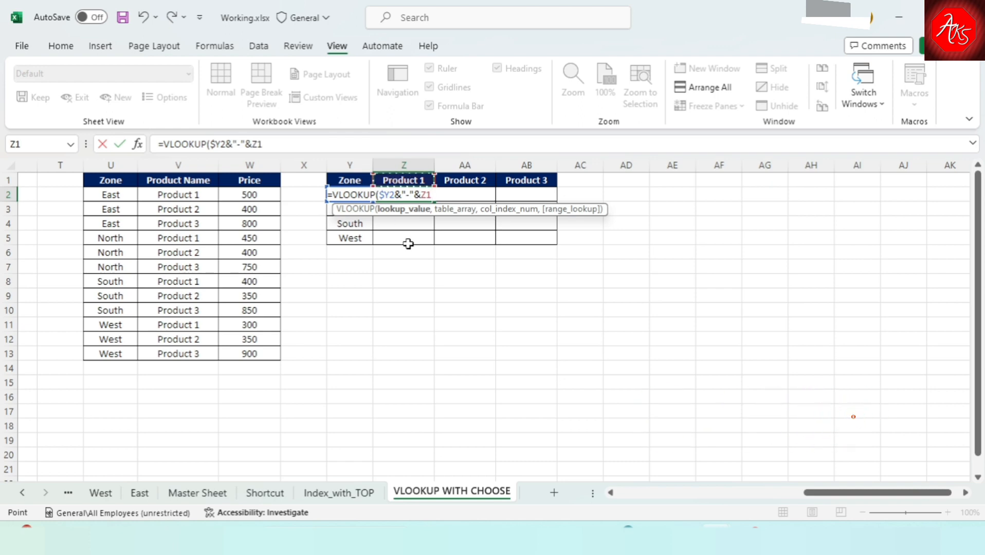
{"action": "key", "text": "F4"}
{"action": "key", "text": "F4"}
{"action": "type", "text": ","}
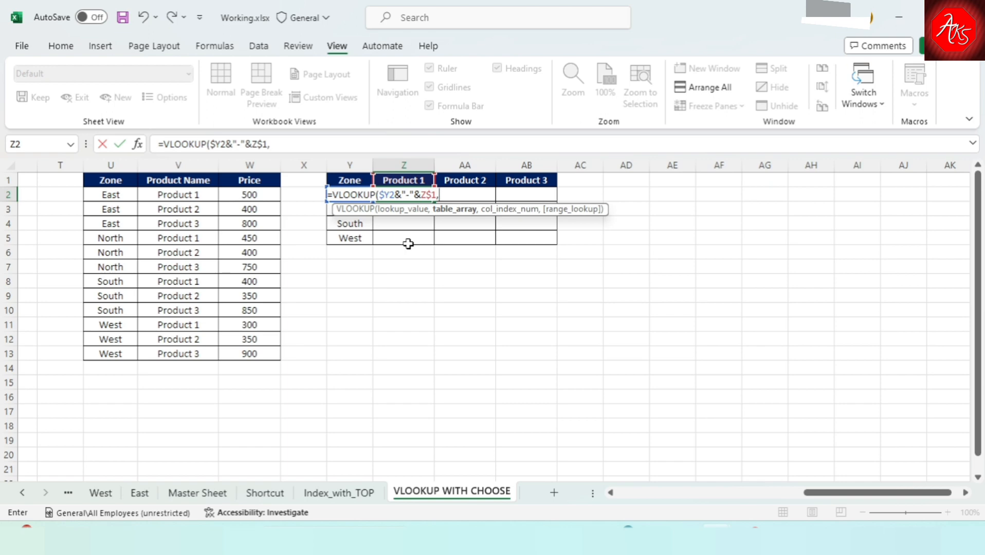
Nest a CHOOSE function as the table array, with the array constant {1,2} as its index number.
{"action": "type", "text": "cho"}
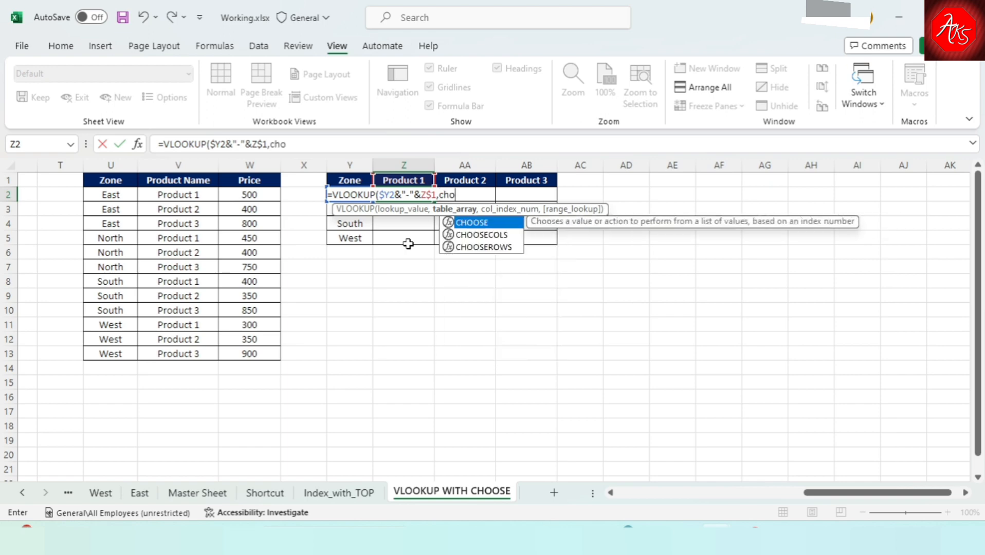
{"action": "key", "text": "Tab"}
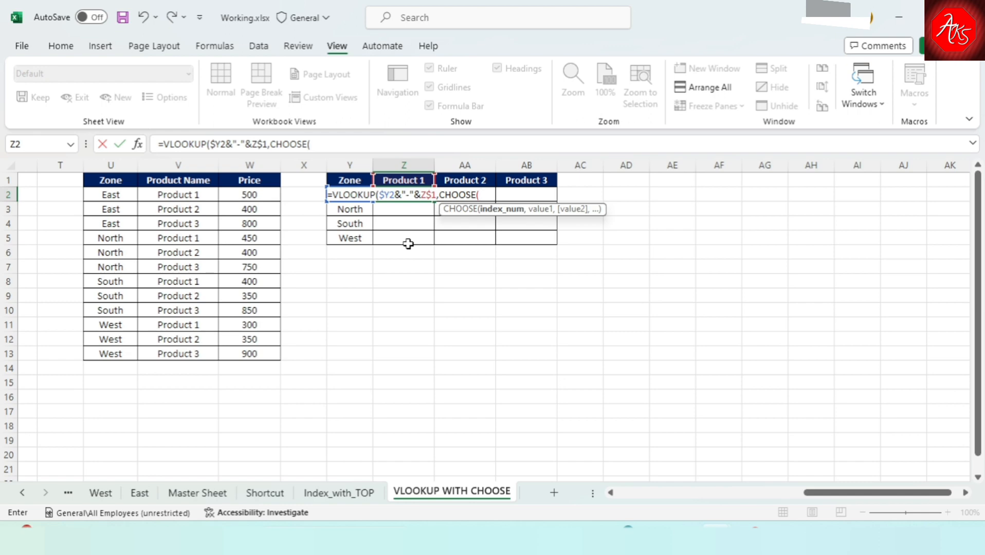
{"action": "type", "text": "{1"}
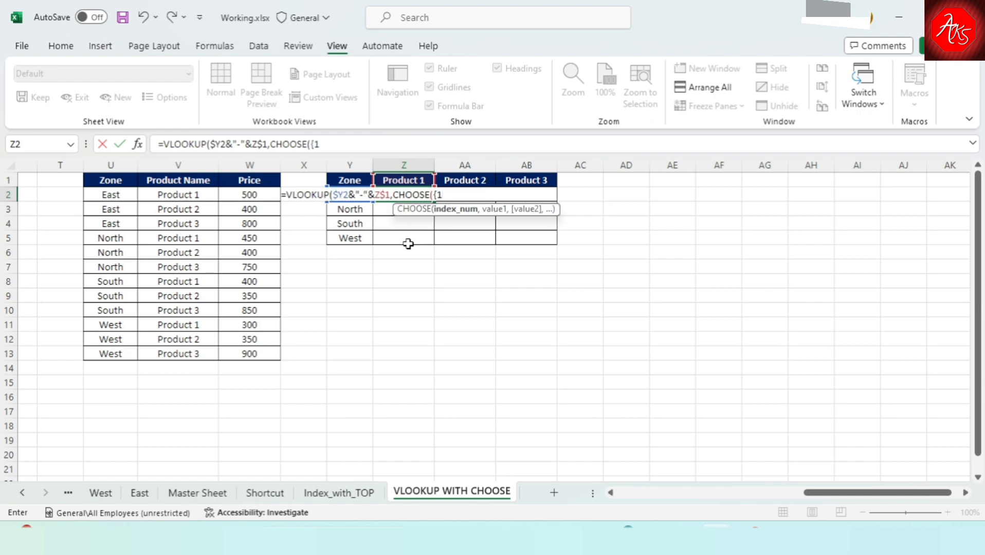
{"action": "type", "text": ",2},"}
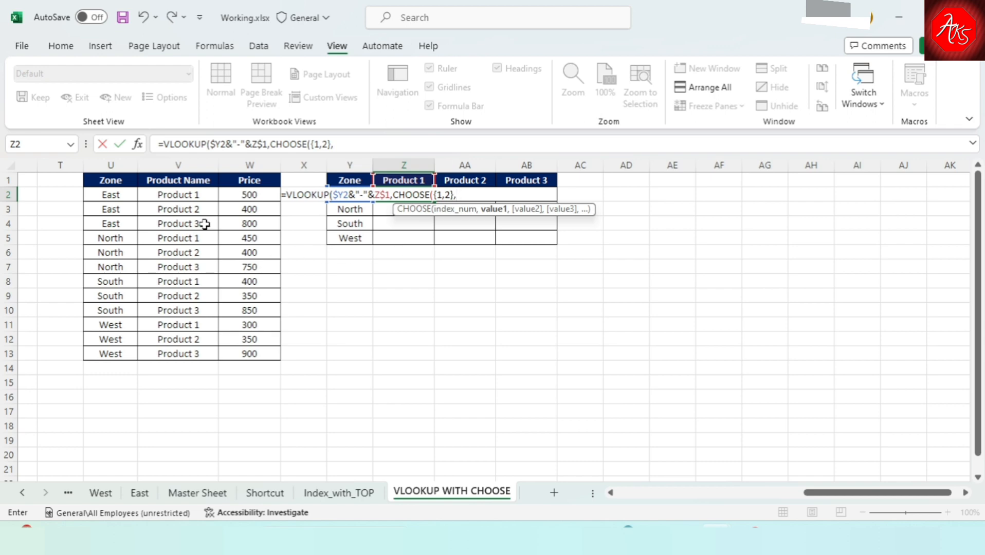
Start CHOOSE's first value with the absolute zone range $U$2:$U$13 joined to a "-" separator.
{"action": "left_click", "coordinate": [123, 182]}
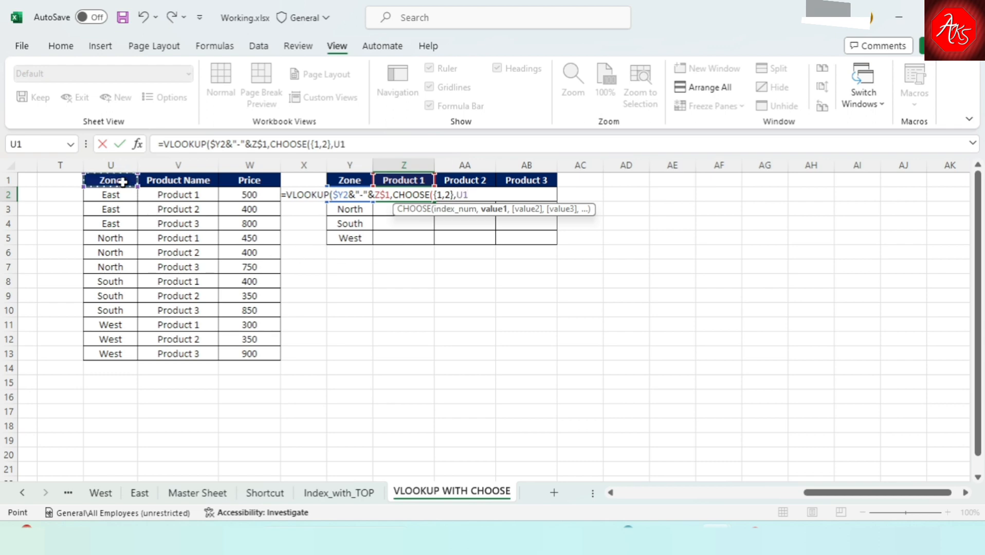
{"action": "key", "text": "Down"}
{"action": "key", "text": "ctrl+shift+Down"}
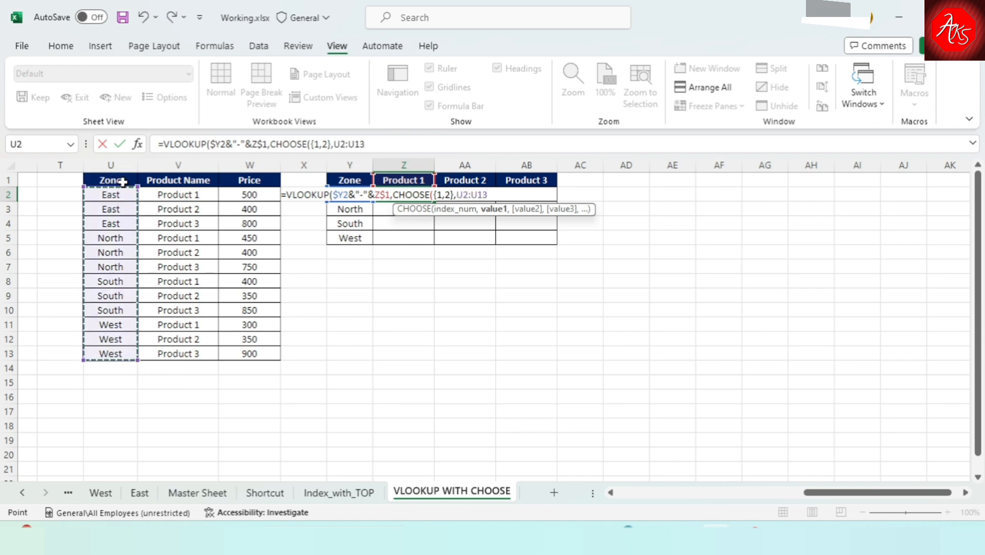
{"action": "key", "text": "F4"}
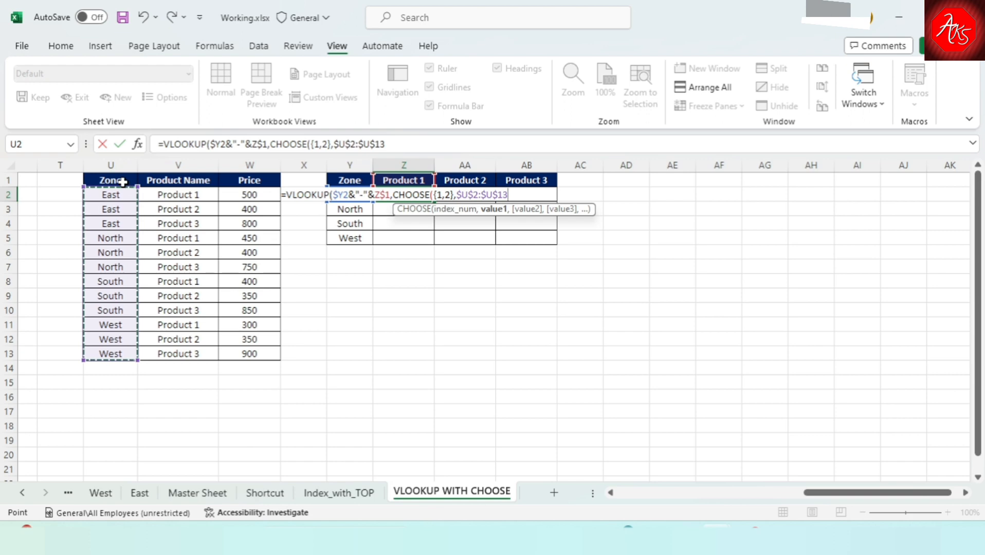
{"action": "type", "text": "&"}
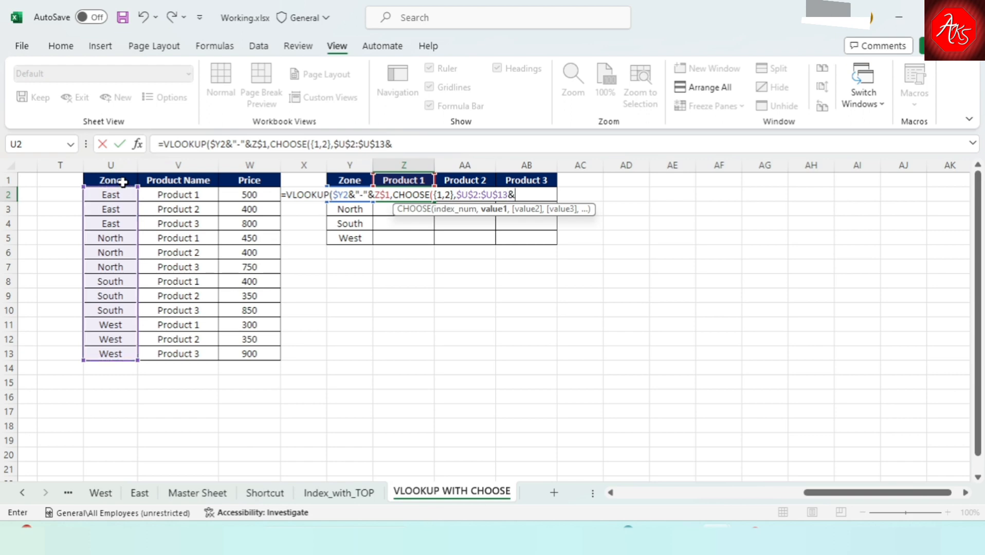
{"action": "type", "text": "\"-\""}
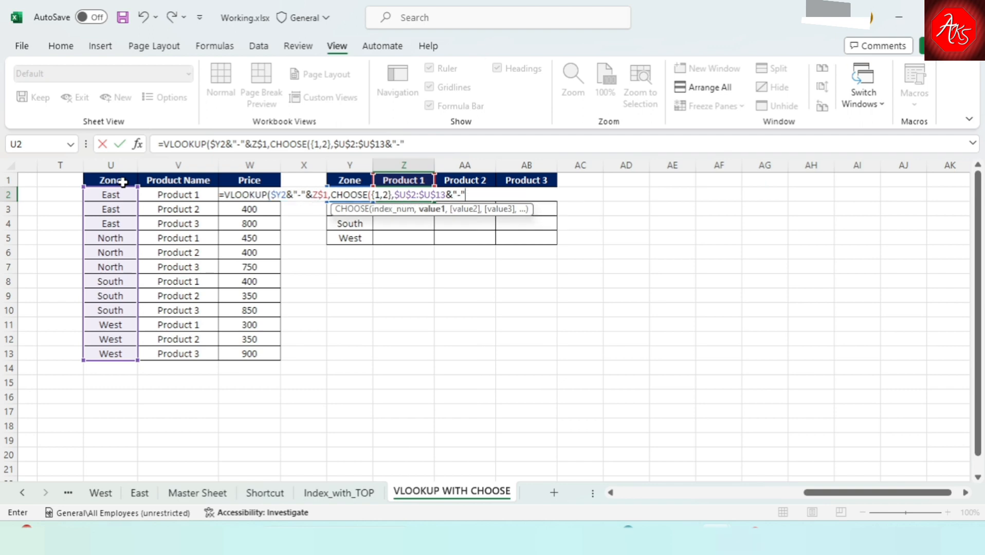
{"action": "type", "text": "&"}
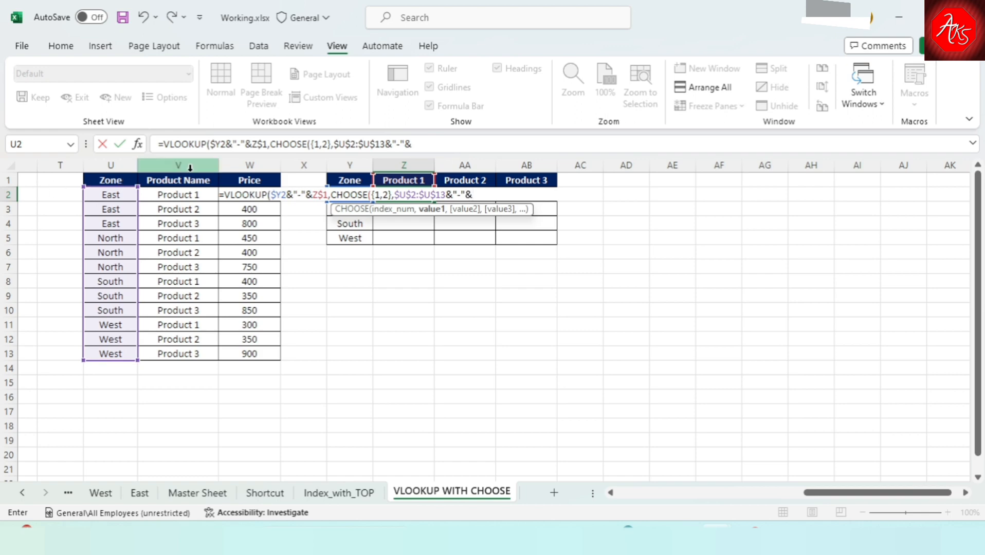
Join the absolute product name range $V$2:$V$13 to the end of CHOOSE's first value.
{"action": "left_click", "coordinate": [168, 195]}
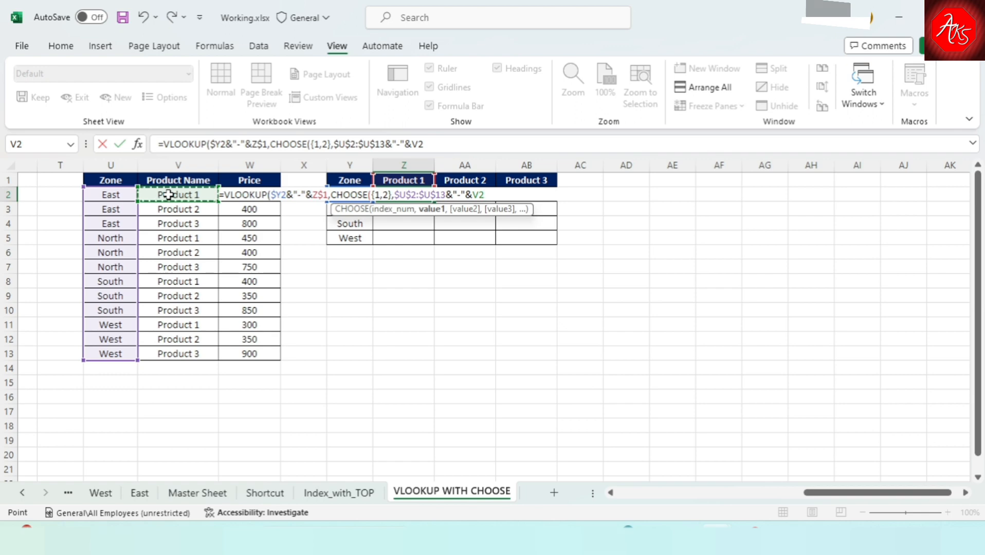
{"action": "key", "text": "ctrl+shift+Down"}
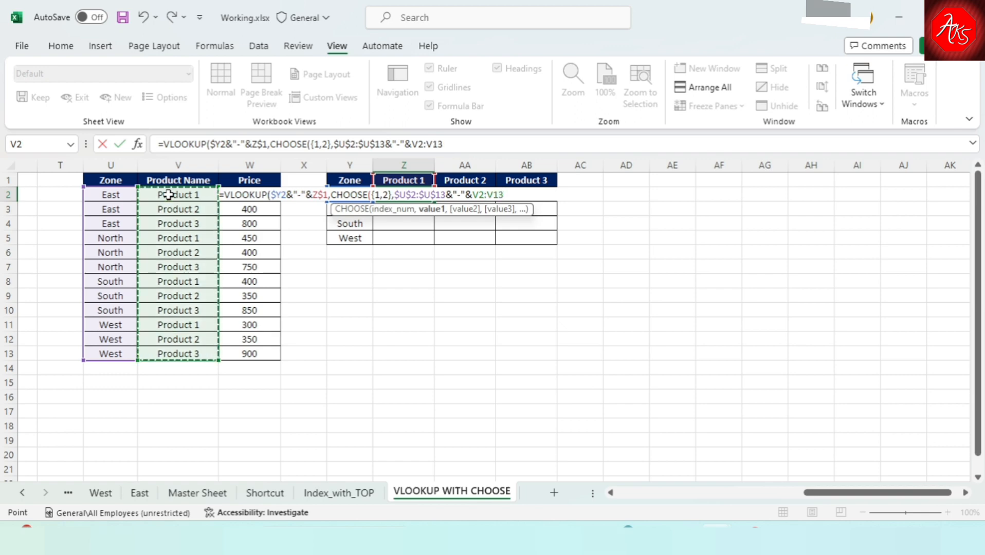
{"action": "key", "text": "F4"}
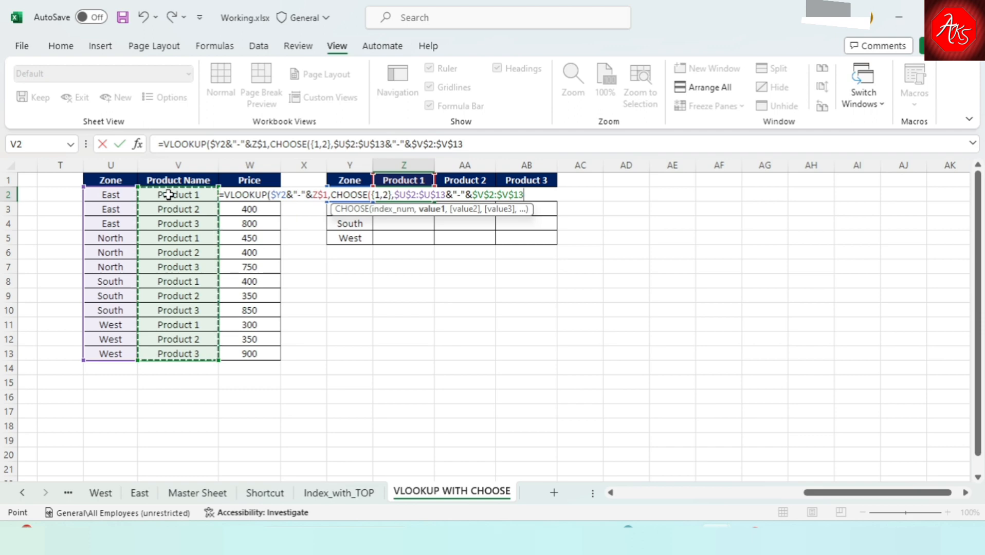
{"action": "type", "text": ","}
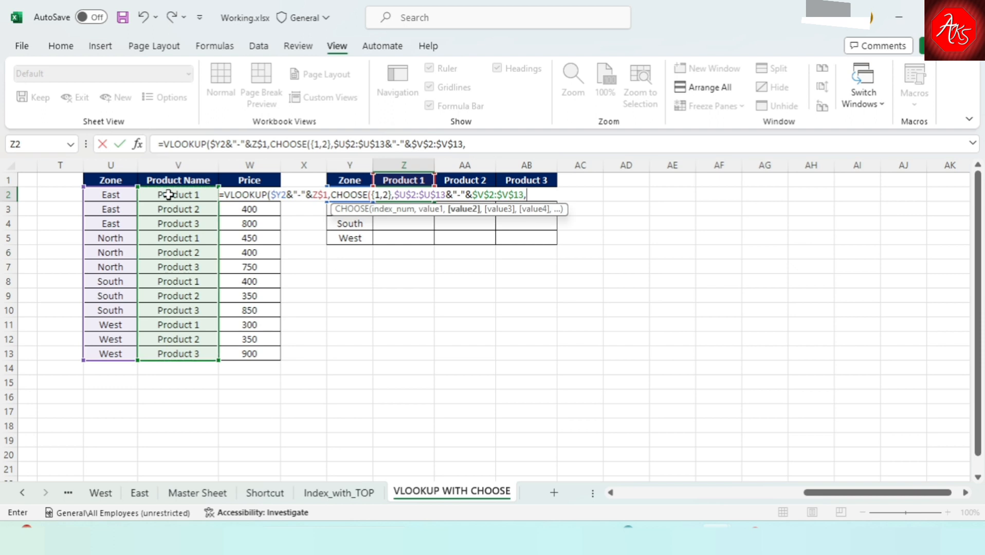
Set CHOOSE's second value to the absolute price range $W$2:$W$13 and close the CHOOSE function.
{"action": "left_click", "coordinate": [241, 208]}
{"action": "key", "text": "Up"}
{"action": "key", "text": "Up"}
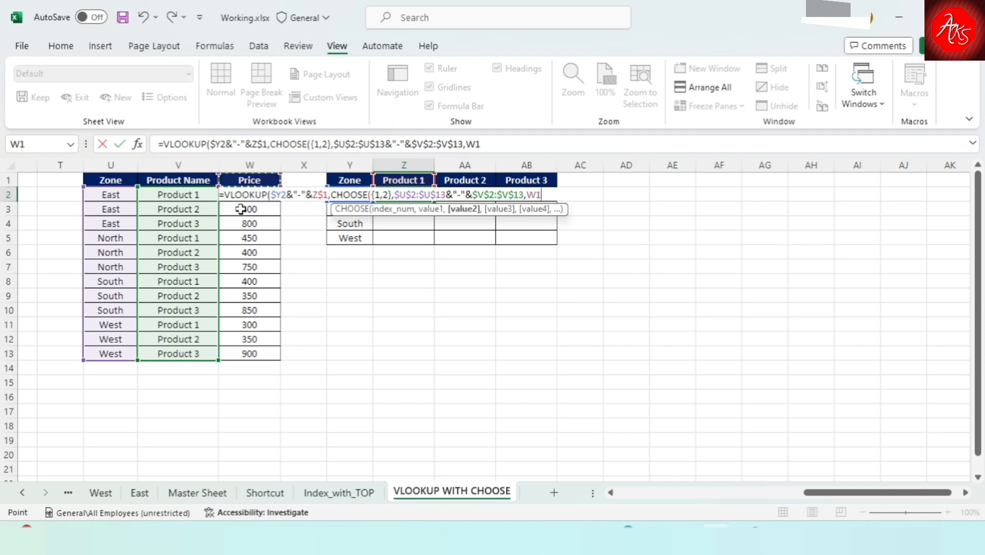
{"action": "key", "text": "Down"}
{"action": "key", "text": "ctrl+shift+Down"}
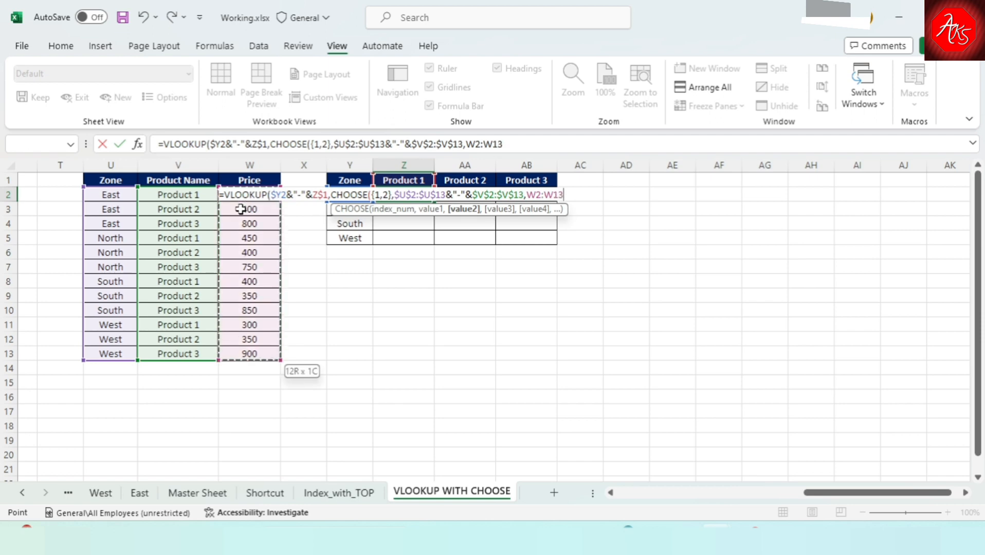
{"action": "key", "text": "F4"}
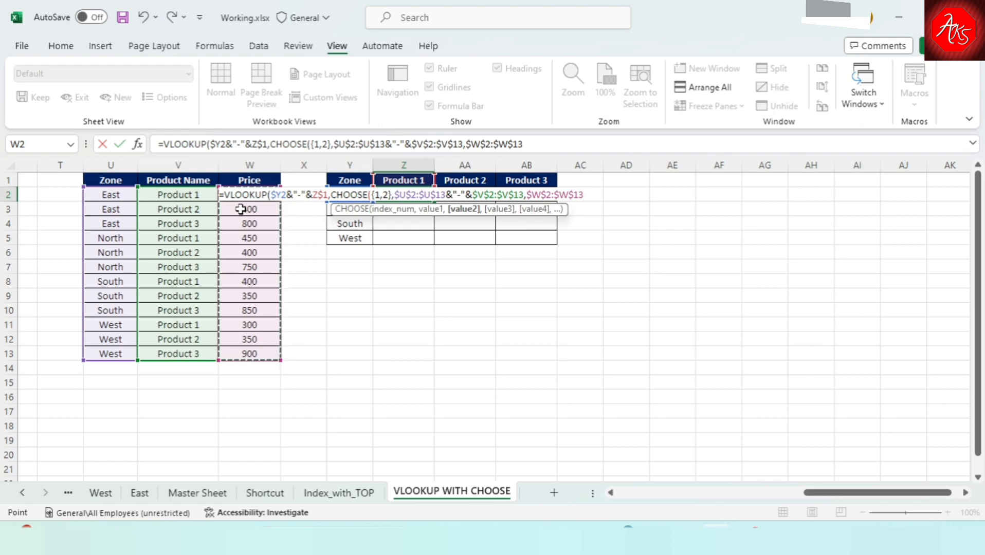
{"action": "type", "text": ")"}
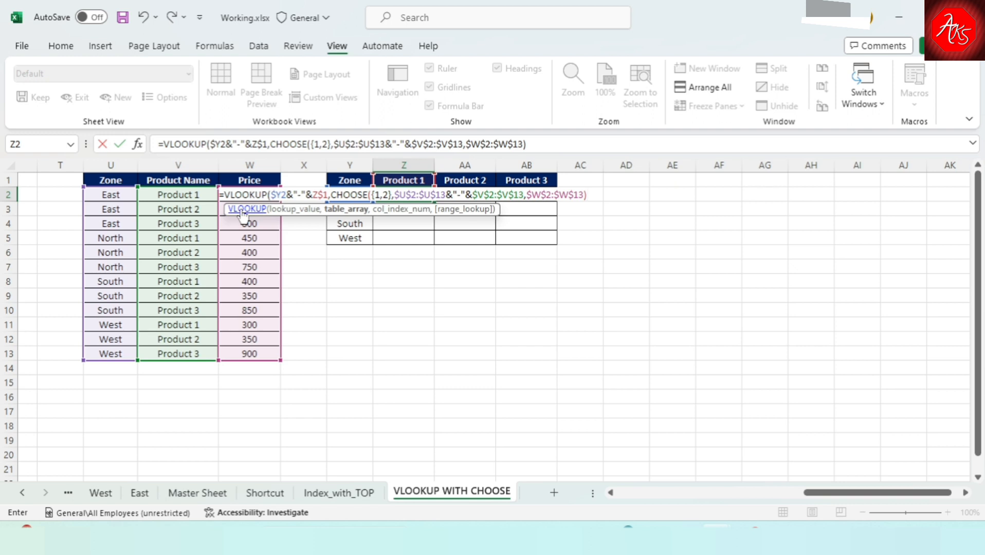
Finish the VLOOKUP with column index 2 and range lookup 0, and enter the formula in Z2.
{"action": "type", "text": ","}
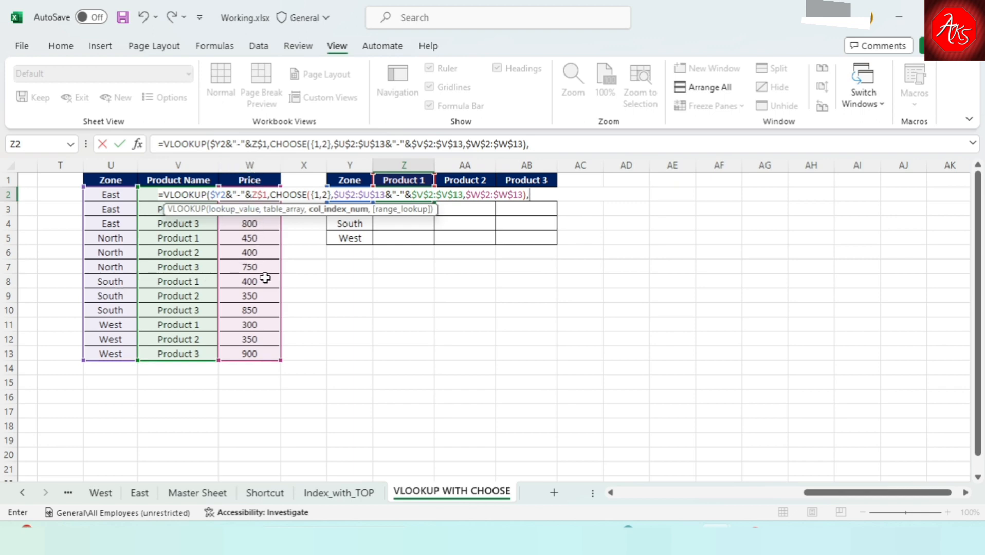
{"action": "type", "text": "2,0"}
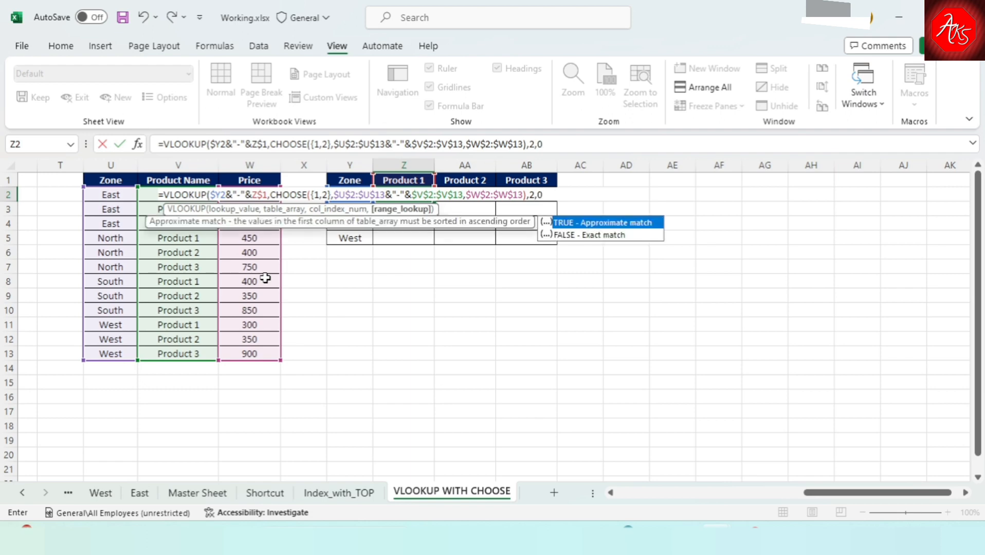
{"action": "type", "text": ")"}
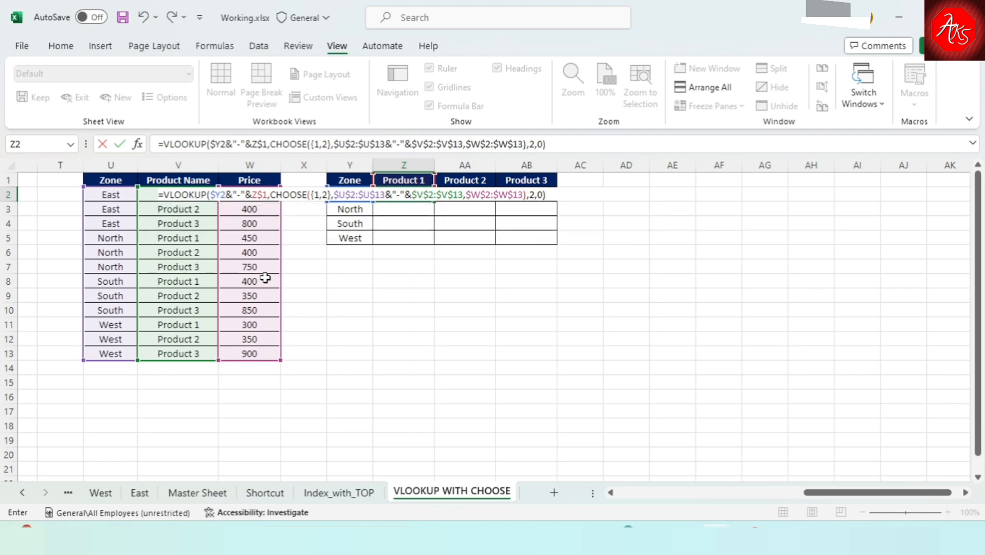
{"action": "key", "text": "Return"}
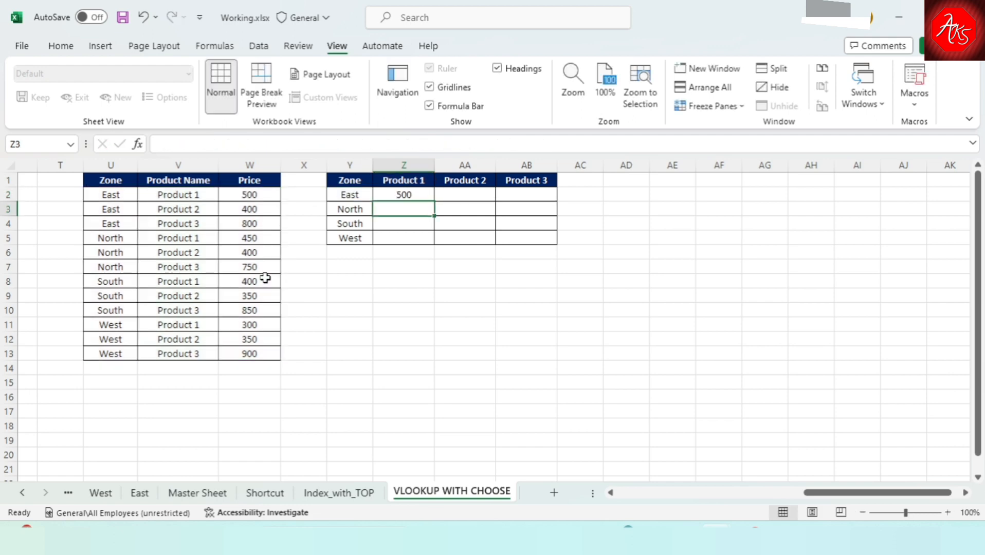
Fill the Z2 formula across to AB2 and down through row 5 of the price grid.
{"action": "key", "text": "Up"}
{"action": "key", "text": "shift+Right"}
{"action": "key", "text": "shift+Right"}
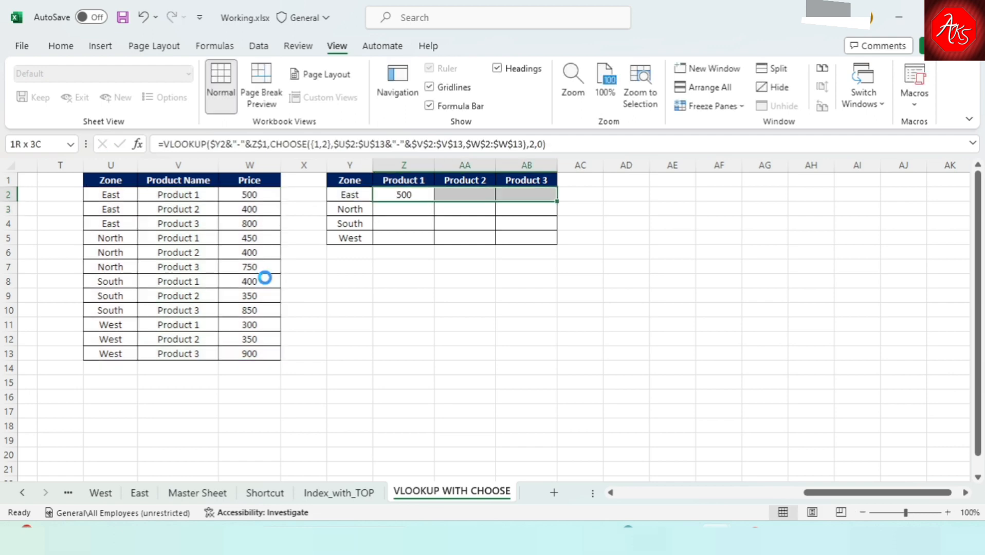
{"action": "key", "text": "ctrl+r"}
{"action": "key", "text": "shift+Down"}
{"action": "key", "text": "shift+Down"}
{"action": "key", "text": "shift+Down"}
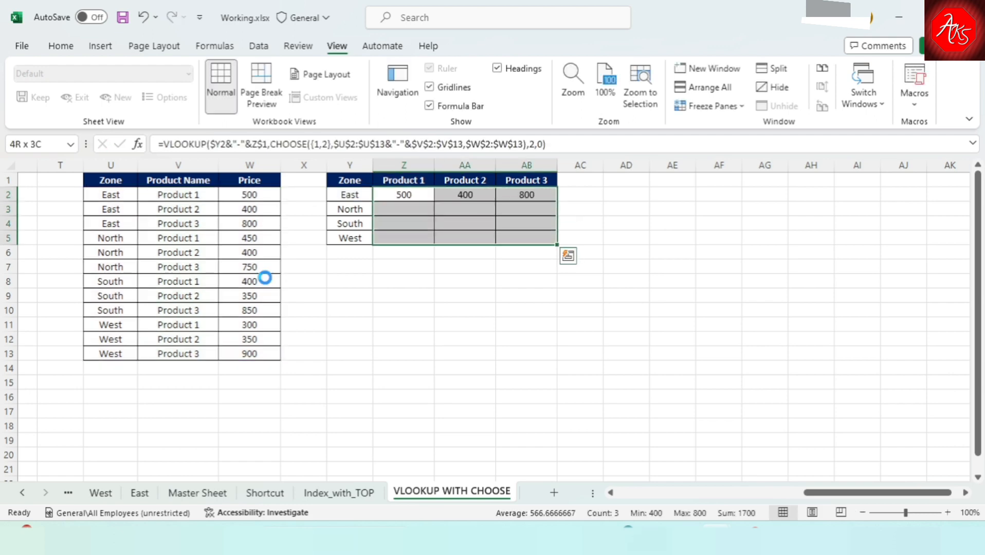
{"action": "key", "text": "ctrl+d"}
{"action": "key", "text": "Down"}
{"action": "key", "text": "Up"}
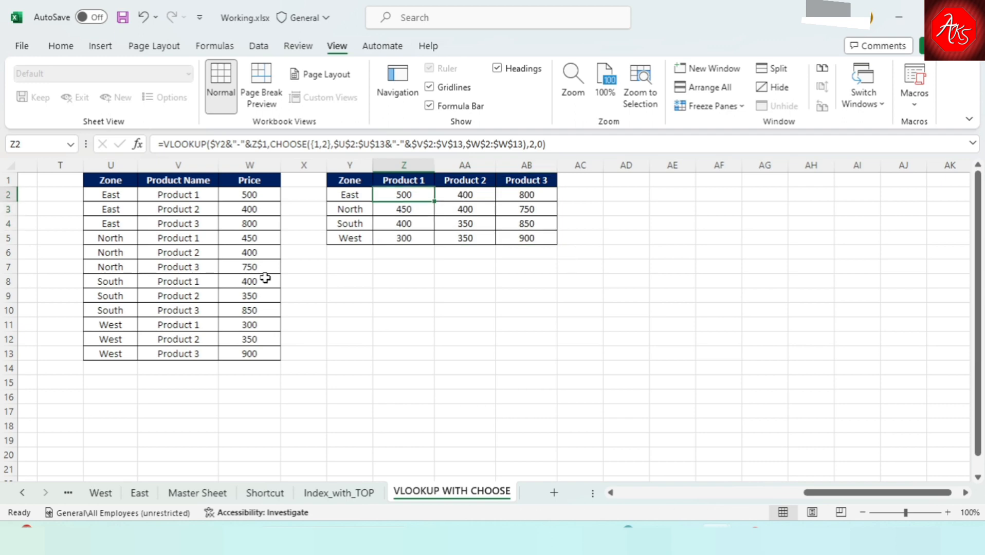